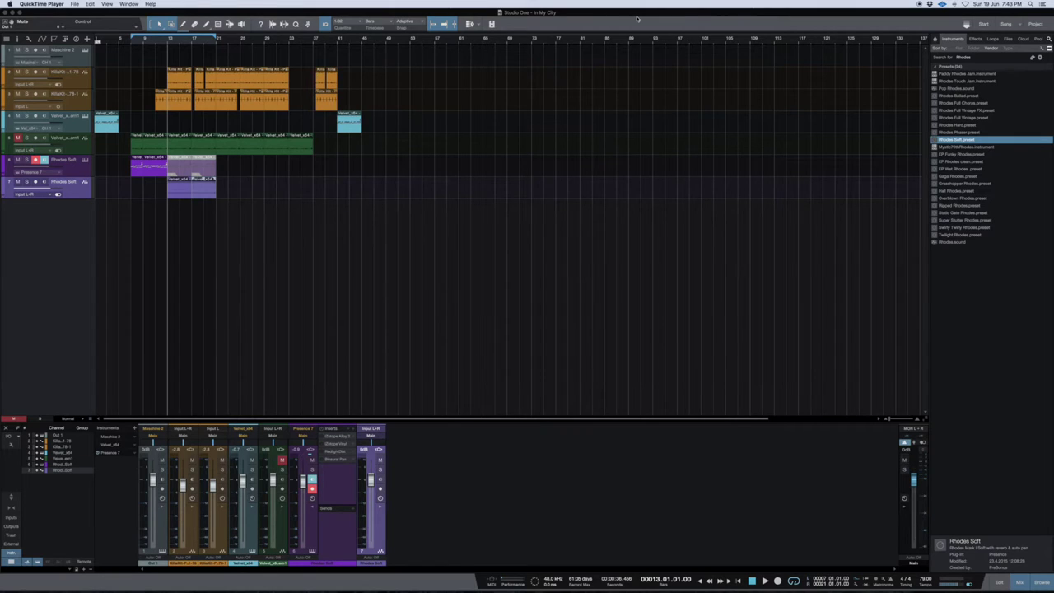
Solo Velvet_a_am1, clear the Rhodes search, and open Velvet_x64 from AIR Music Technology
{"action": "left_click", "coordinate": [412, 285]}
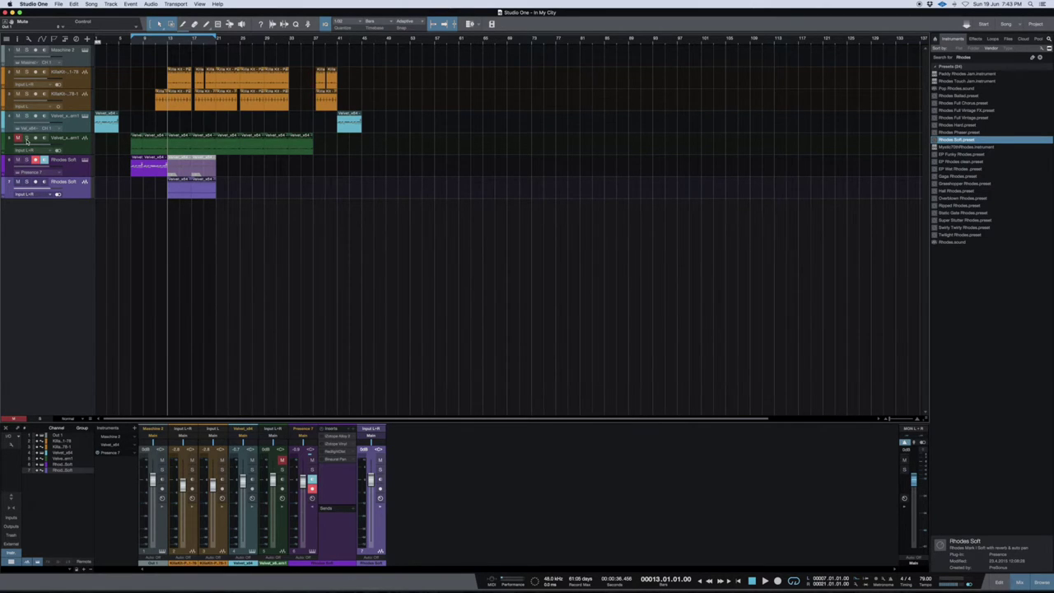
{"action": "left_click", "coordinate": [26, 138]}
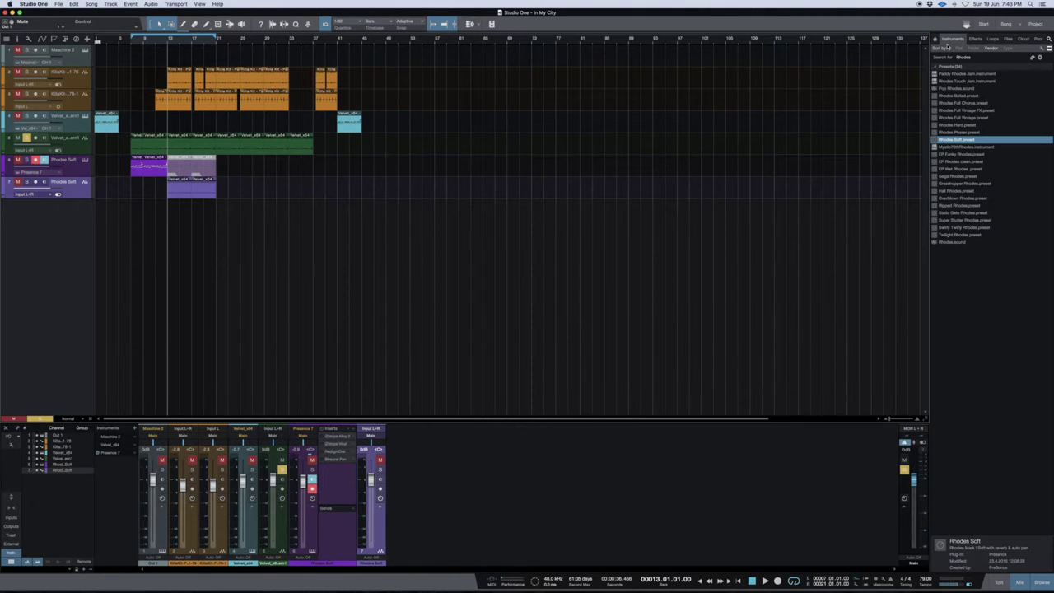
{"action": "left_click", "coordinate": [974, 39]}
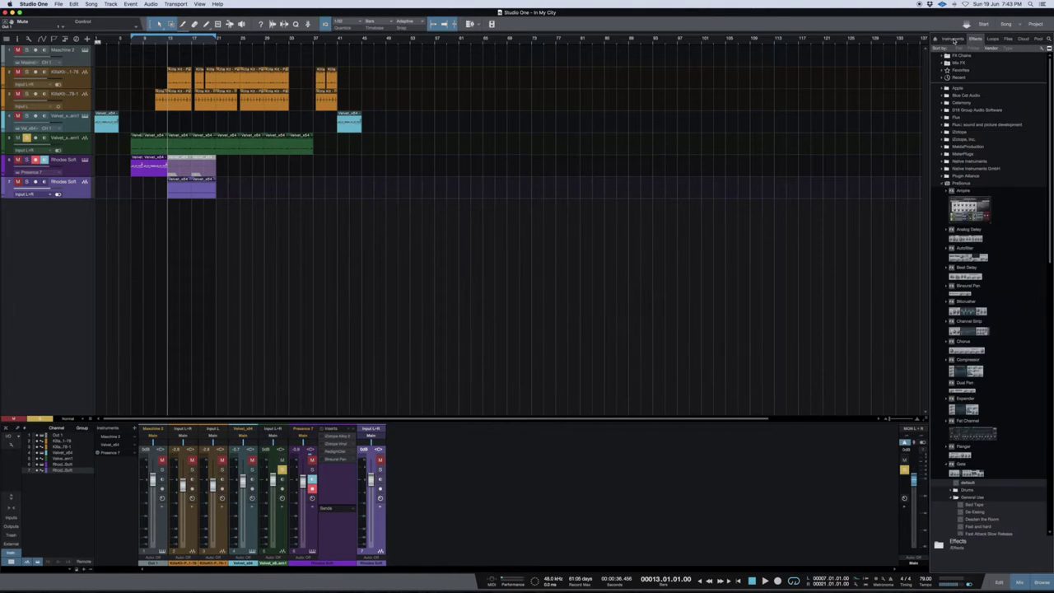
{"action": "left_click", "coordinate": [953, 39]}
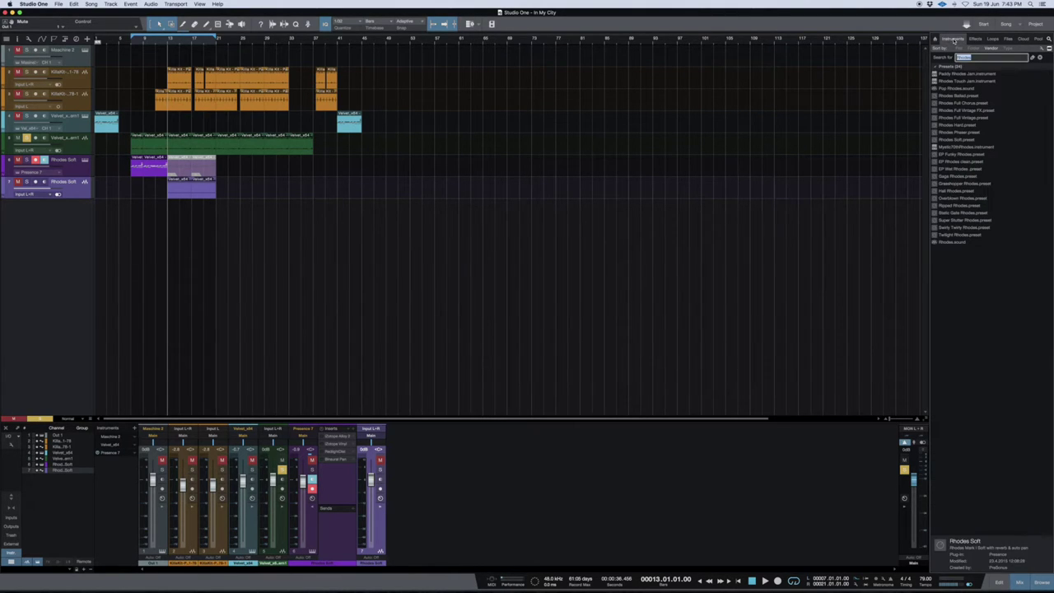
{"action": "left_click", "coordinate": [1041, 59]}
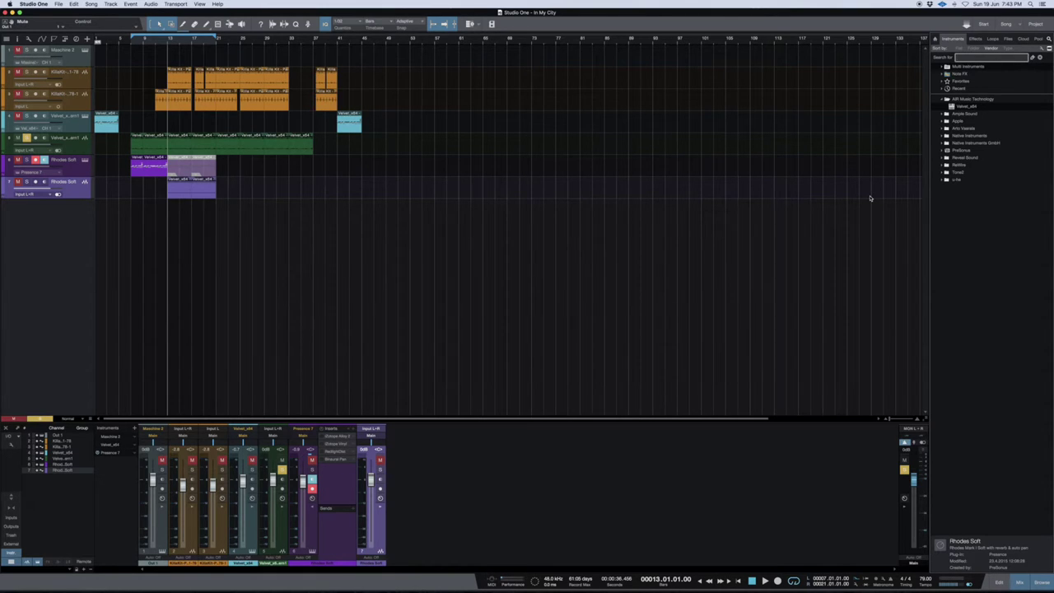
{"action": "left_click", "coordinate": [960, 107]}
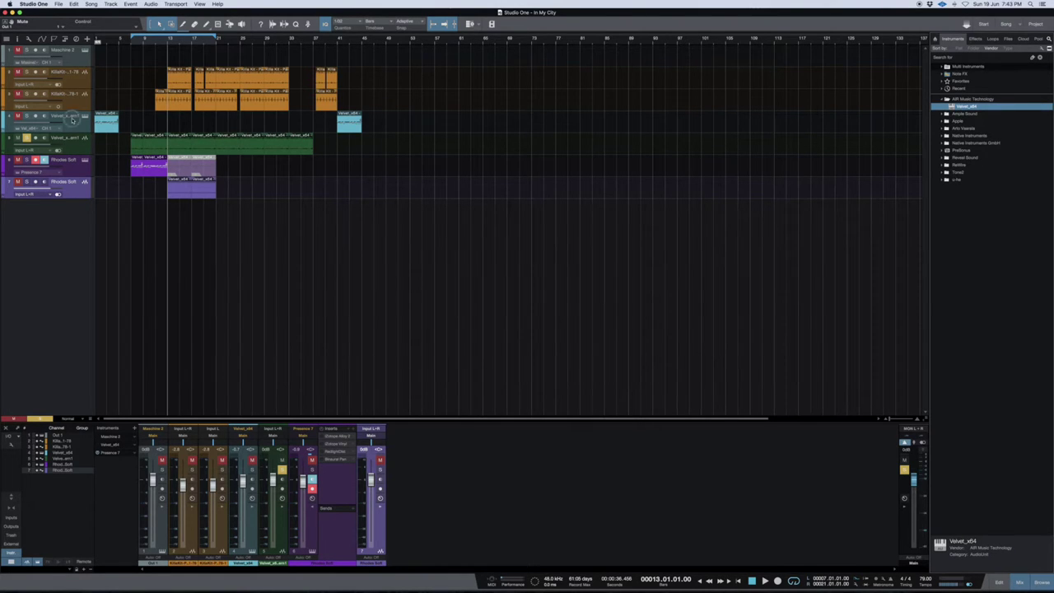
{"action": "left_click", "coordinate": [84, 115]}
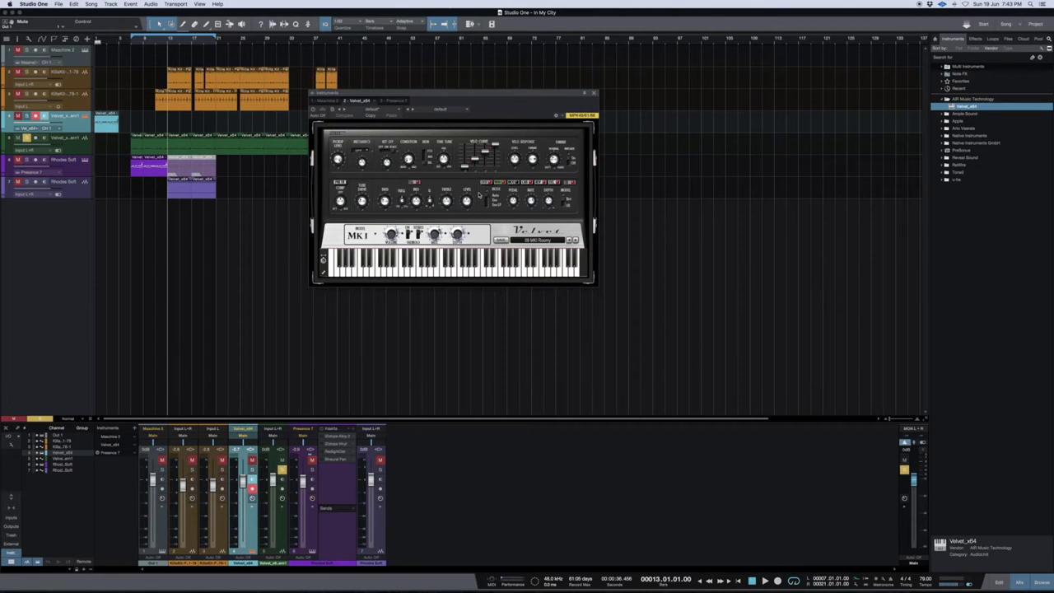
{"action": "left_click_drag", "start_coordinate": [470, 94], "coordinate": [545, 132]}
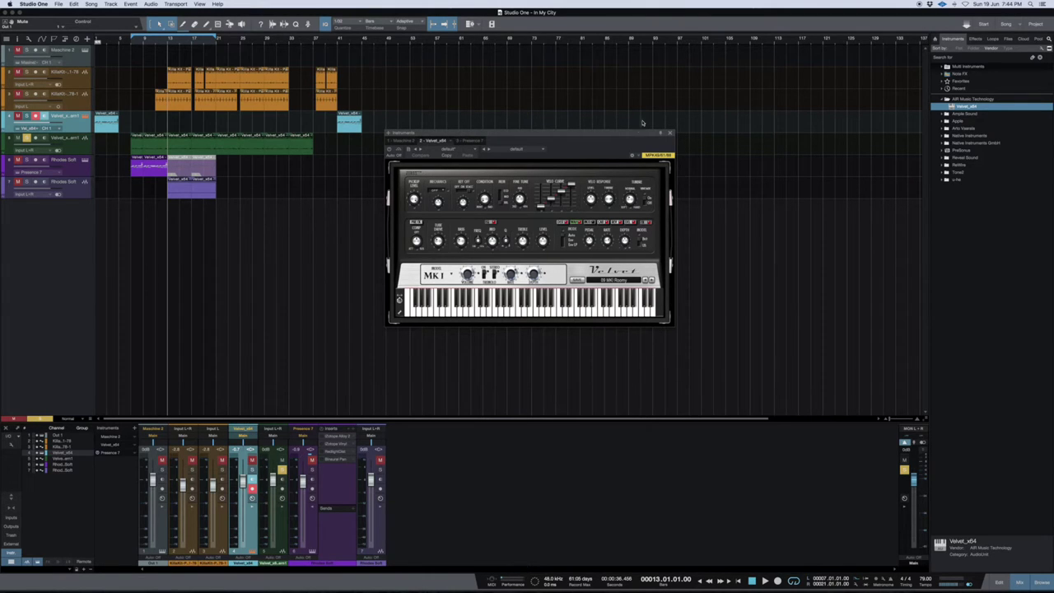
{"action": "left_click", "coordinate": [669, 132]}
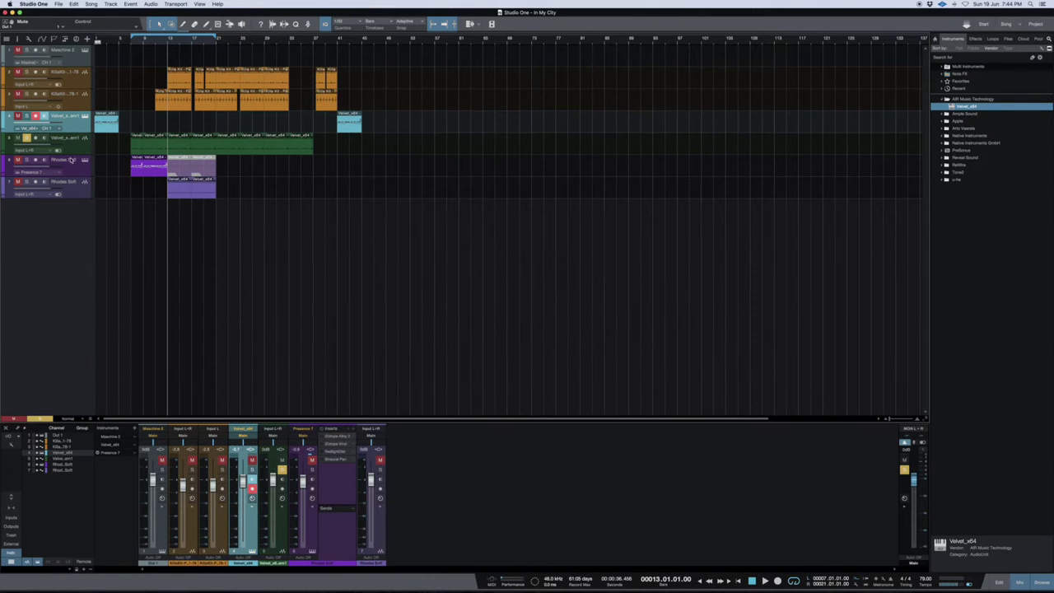
{"action": "left_click", "coordinate": [130, 44]}
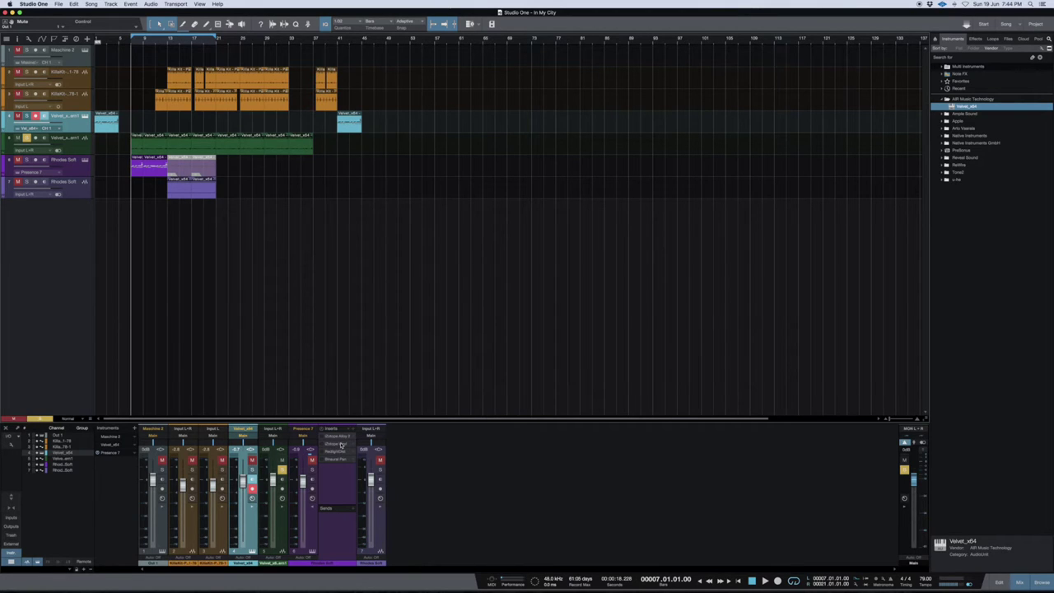
Open the Rhodes Soft iZotope Alloy 2 effect, dismiss the alert and update notice, then close it
{"action": "left_click", "coordinate": [334, 437]}
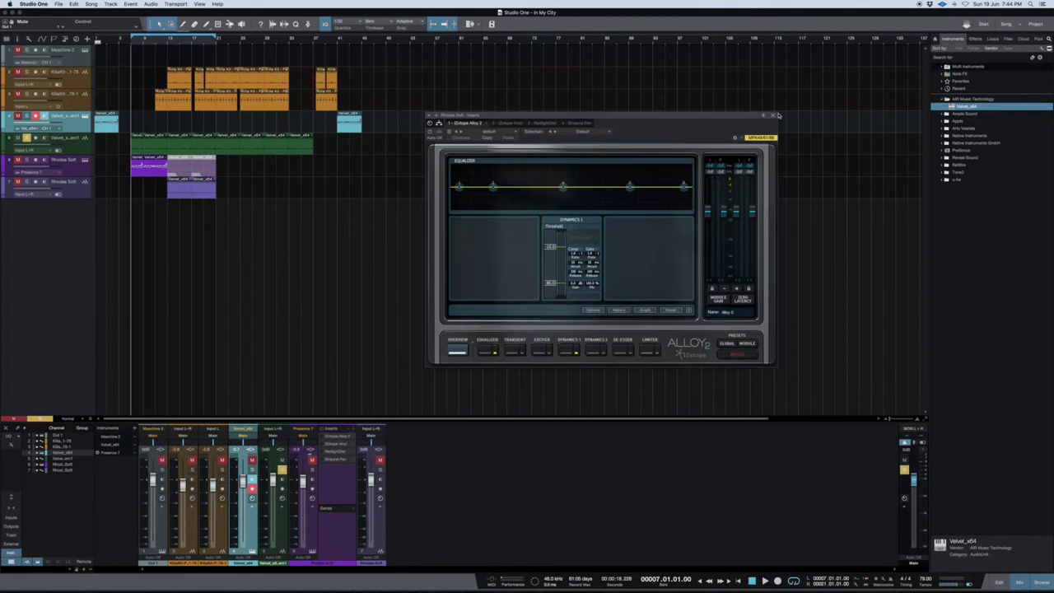
{"action": "left_click", "coordinate": [552, 196]}
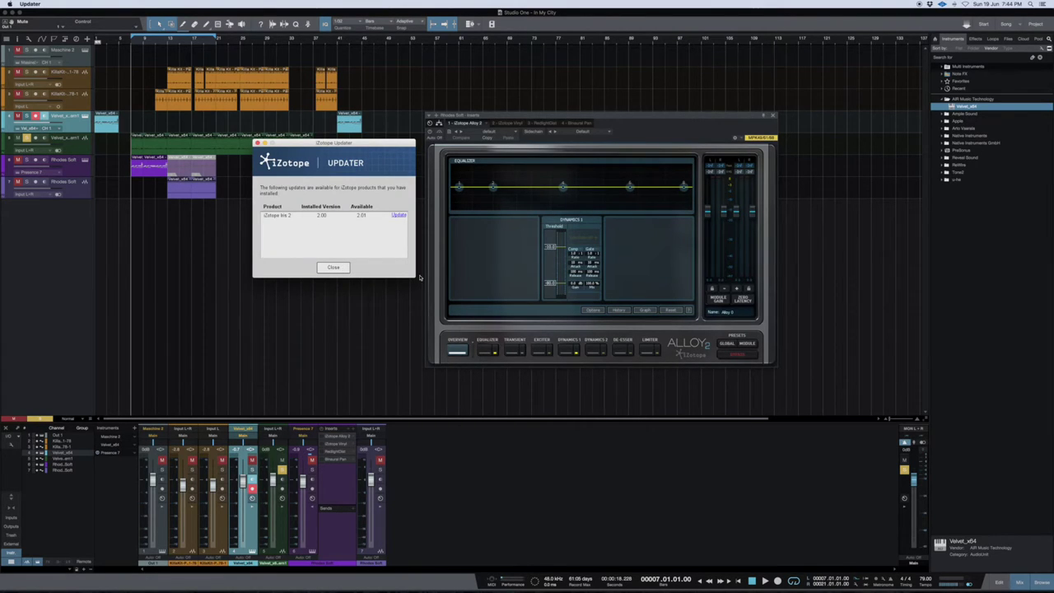
{"action": "left_click", "coordinate": [644, 121]}
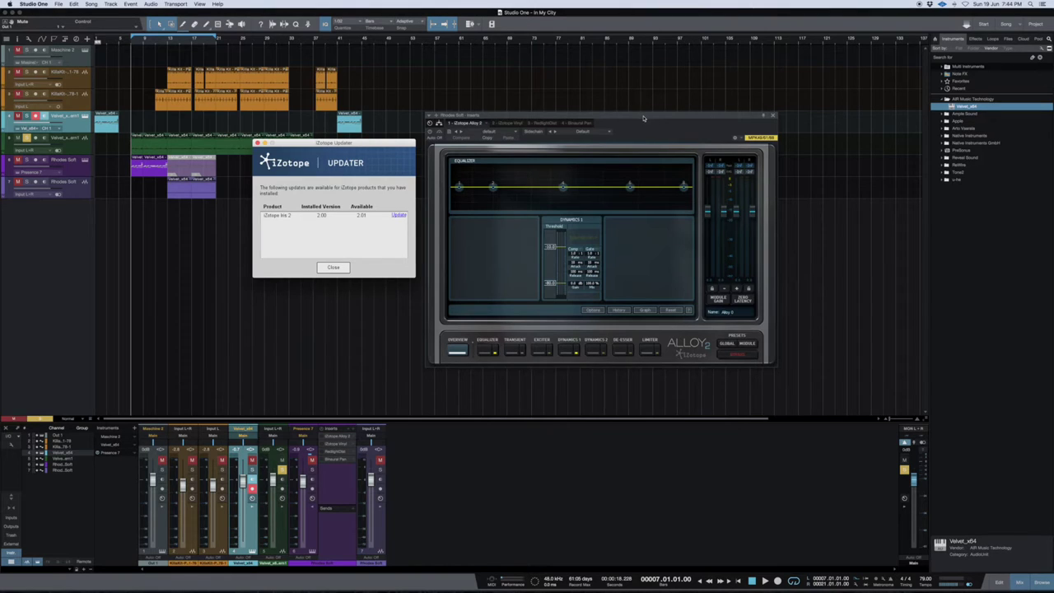
{"action": "left_click", "coordinate": [326, 271]}
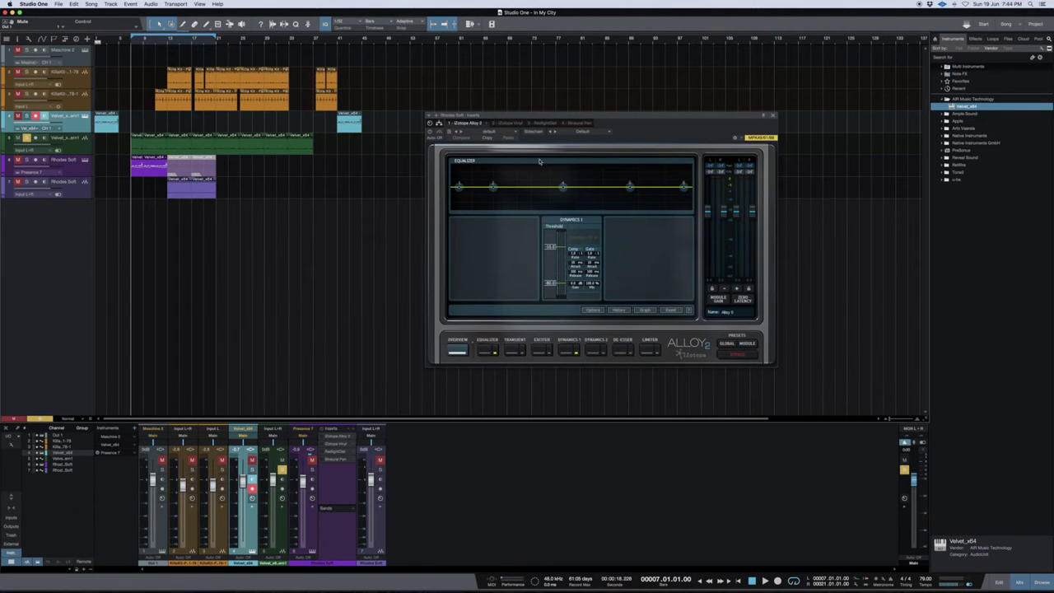
{"action": "left_click", "coordinate": [772, 115]}
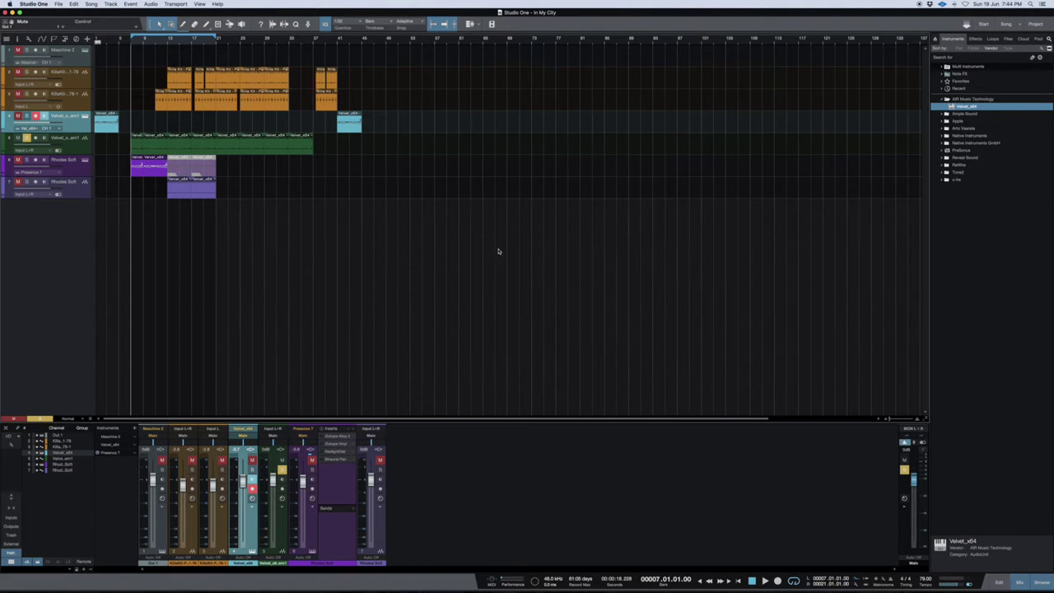
{"action": "right_click", "coordinate": [354, 437]}
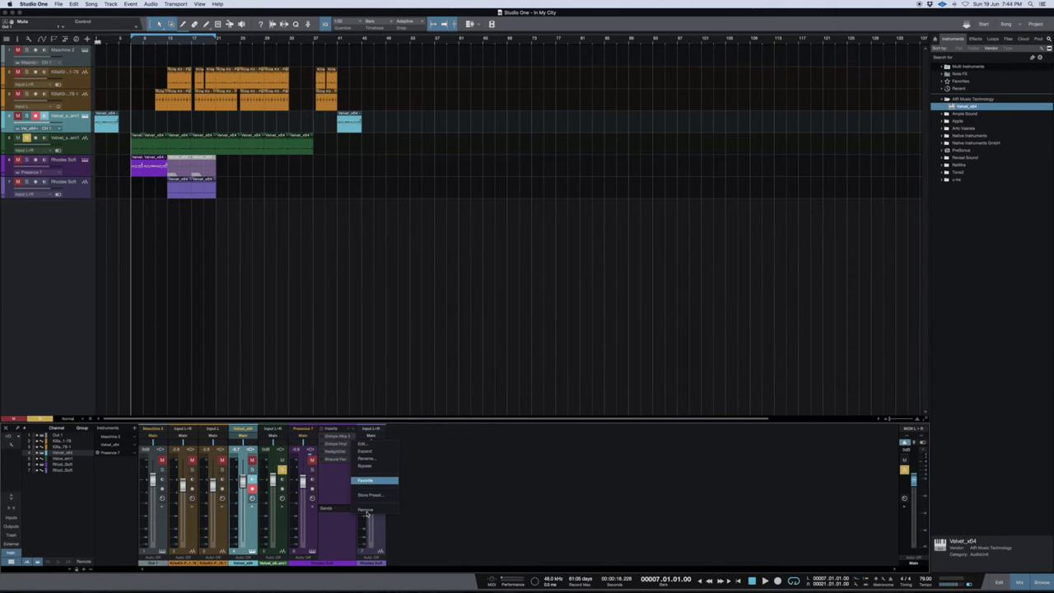
Remove iZotope Alloy 2 from the Rhodes Soft chain and play from bar 7 to audition
{"action": "left_click", "coordinate": [365, 510]}
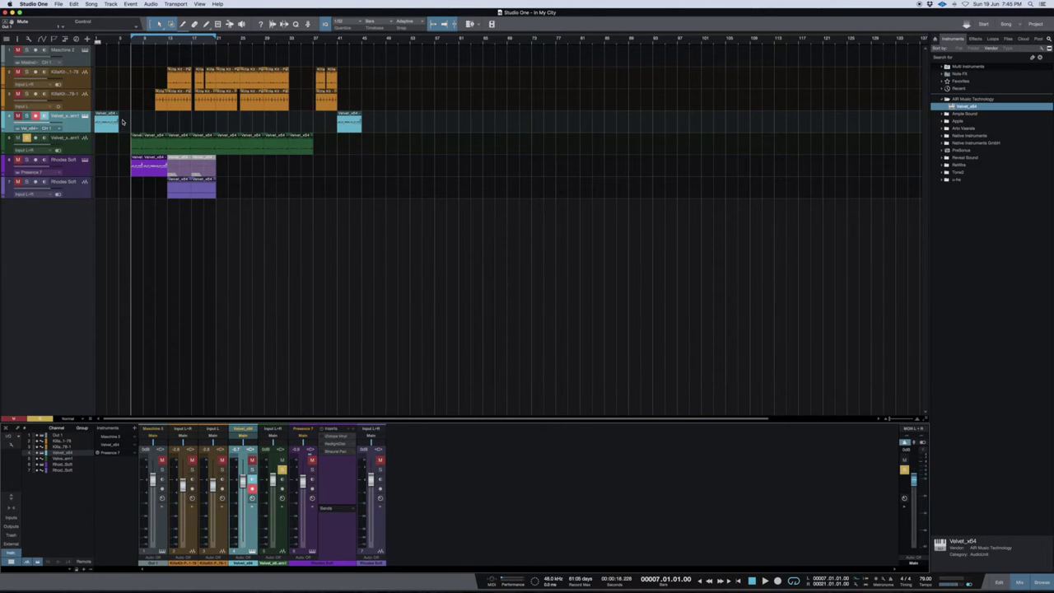
{"action": "key", "text": "space"}
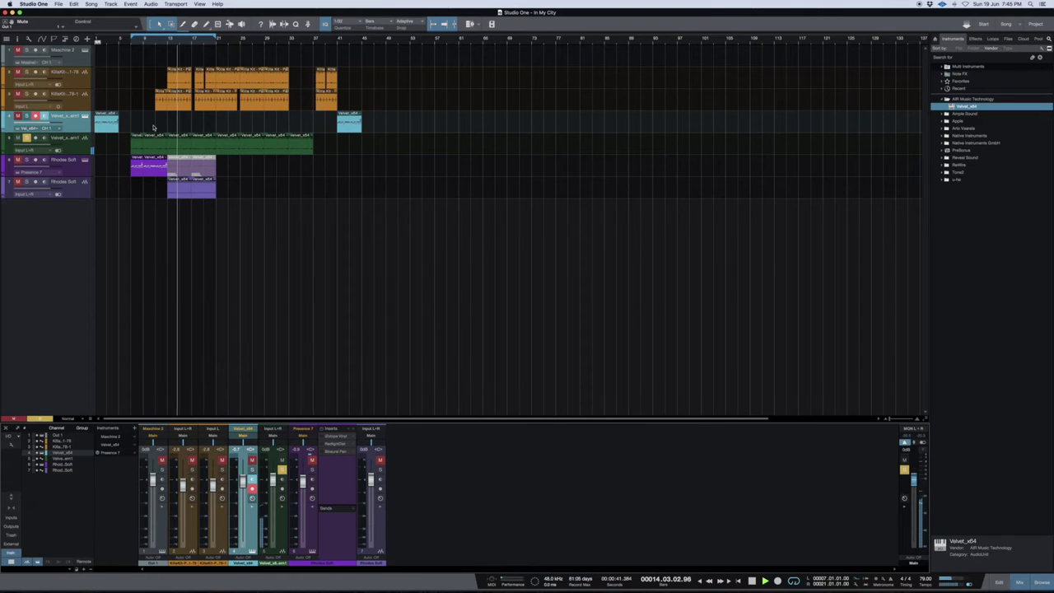
{"action": "key", "text": "space"}
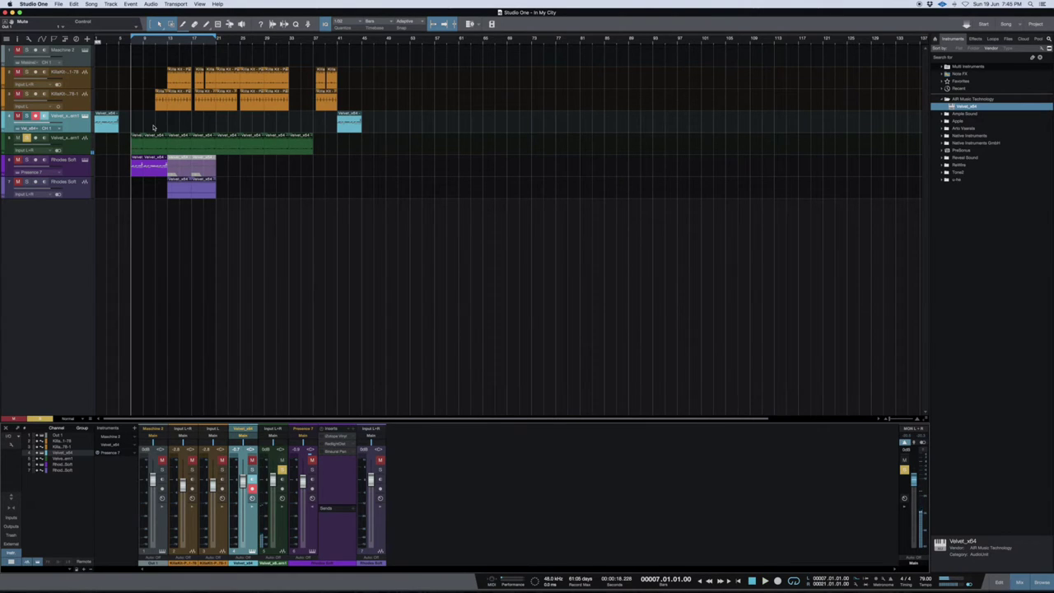
{"action": "double_click", "coordinate": [106, 123]}
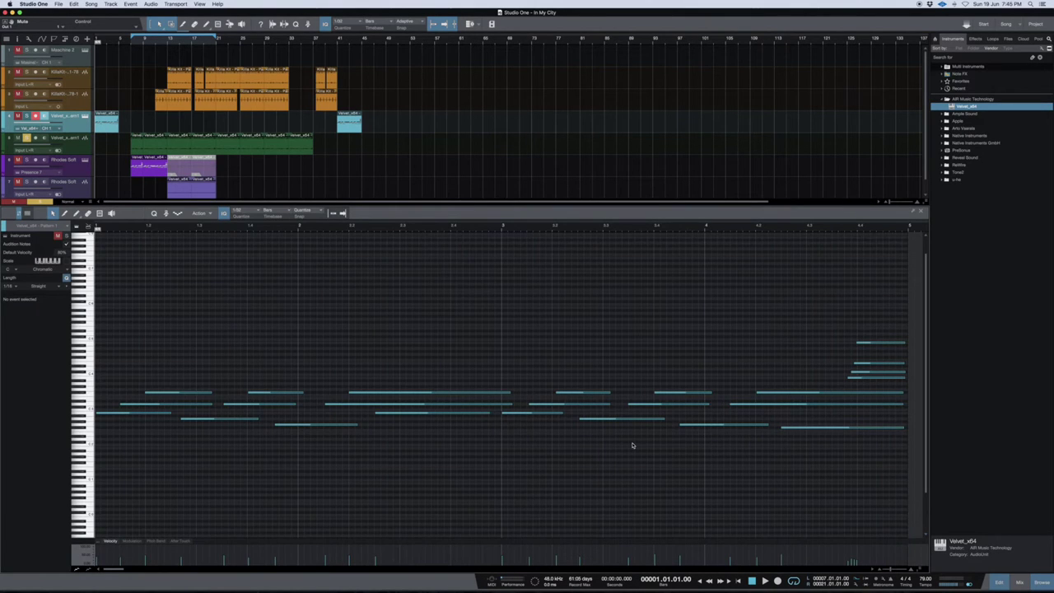
Dismiss the updater crash alert, select and zoom to all pattern notes, then show the mixer
{"action": "scroll", "coordinate": [632, 446], "scroll_direction": "down", "scroll_amount": 5}
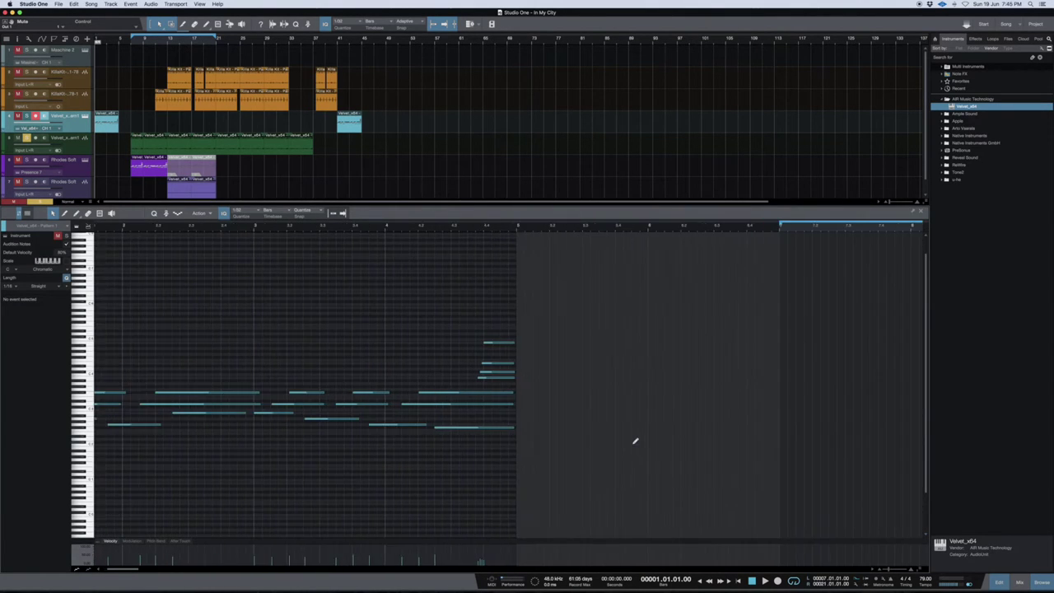
{"action": "scroll", "coordinate": [634, 443], "scroll_direction": "up", "scroll_amount": 4}
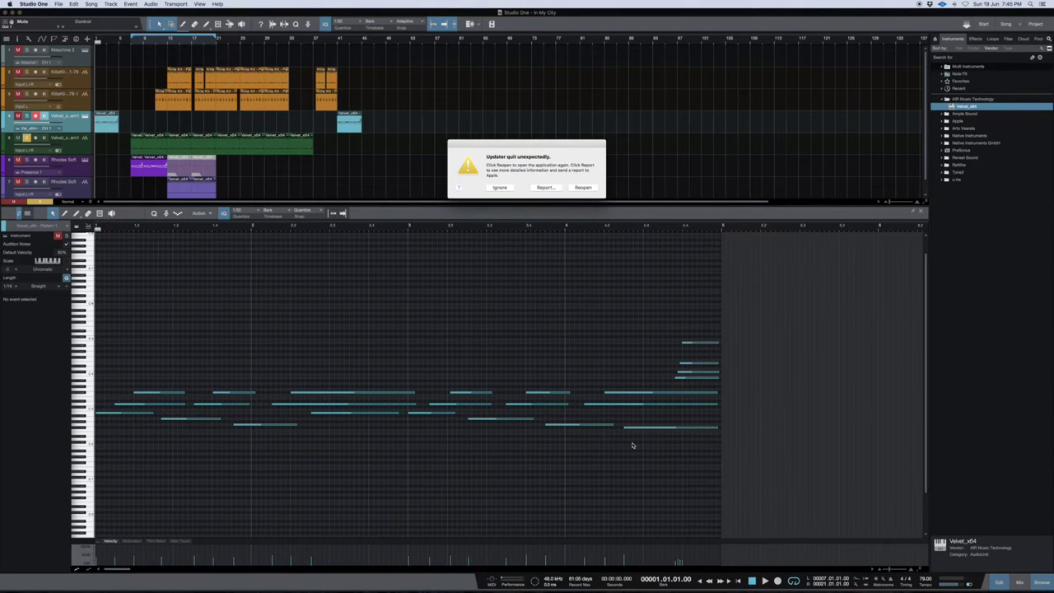
{"action": "left_click", "coordinate": [500, 187]}
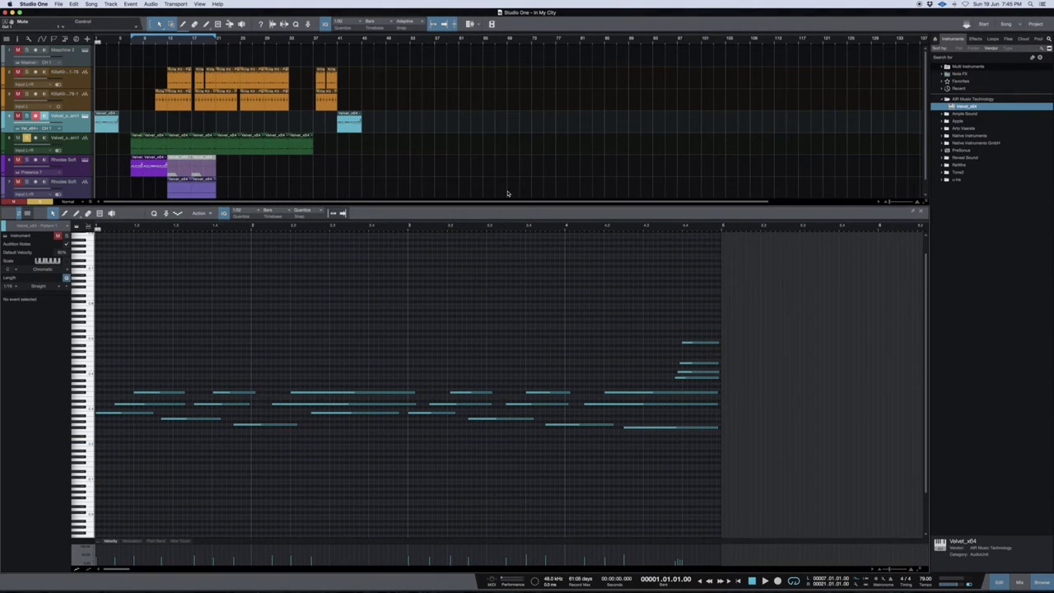
{"action": "left_click_drag", "start_coordinate": [354, 312], "coordinate": [92, 229]}
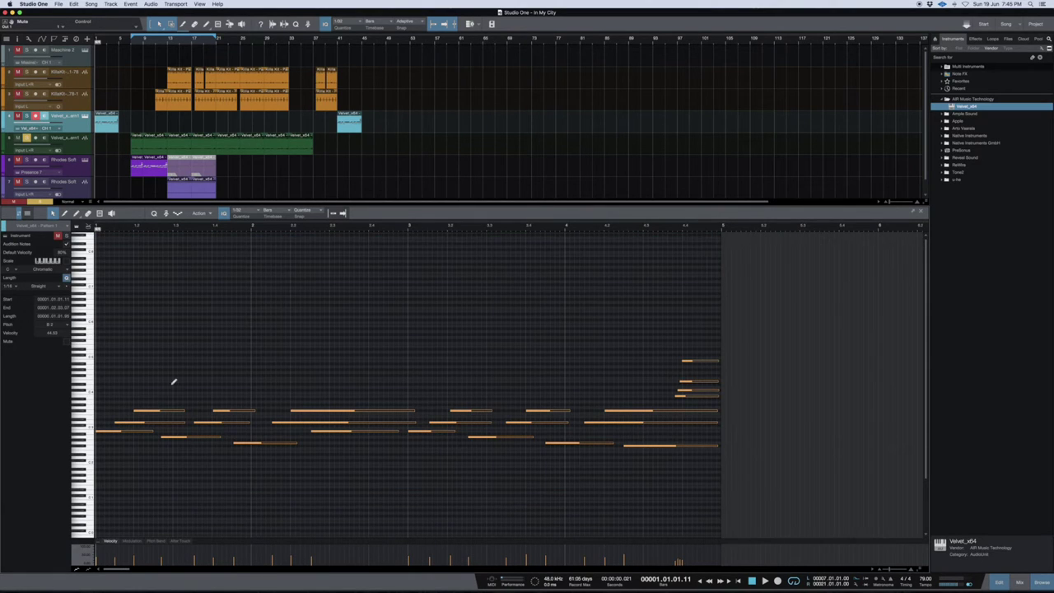
{"action": "key", "text": "shift+e"}
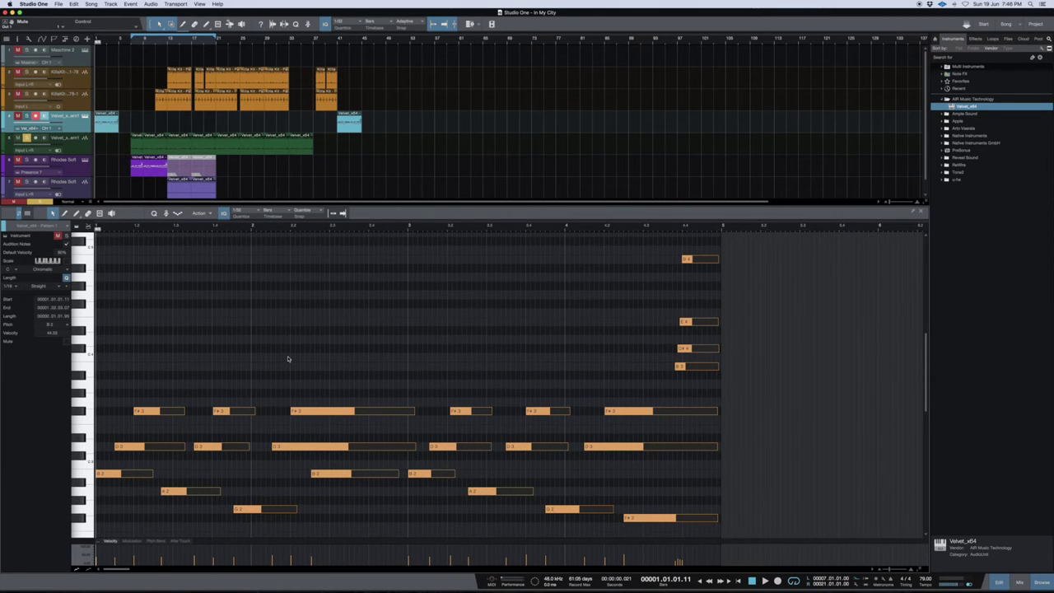
{"action": "left_click", "coordinate": [288, 358]}
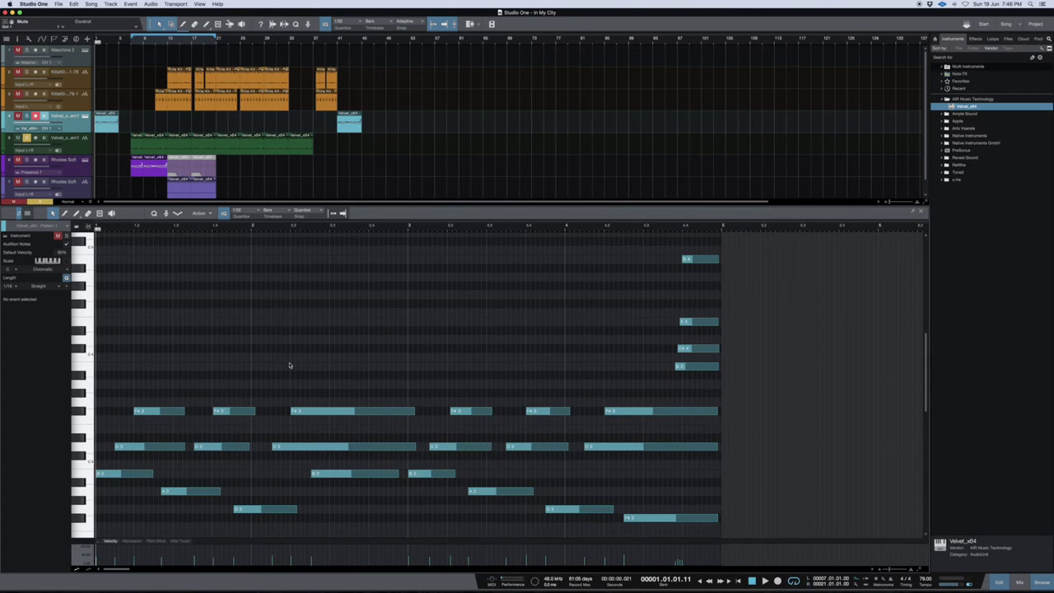
{"action": "key", "text": "F3"}
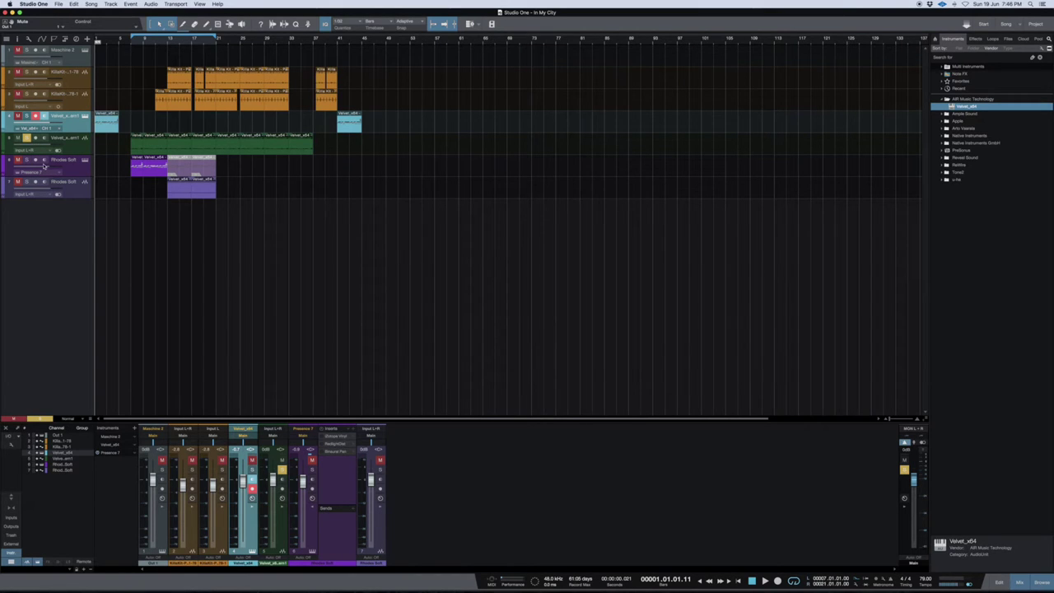
Search the browser for 'Rho' and open Rhodes Soft's Presence XT instrument with the Rhodes Soft preset
{"action": "left_click", "coordinate": [157, 171]}
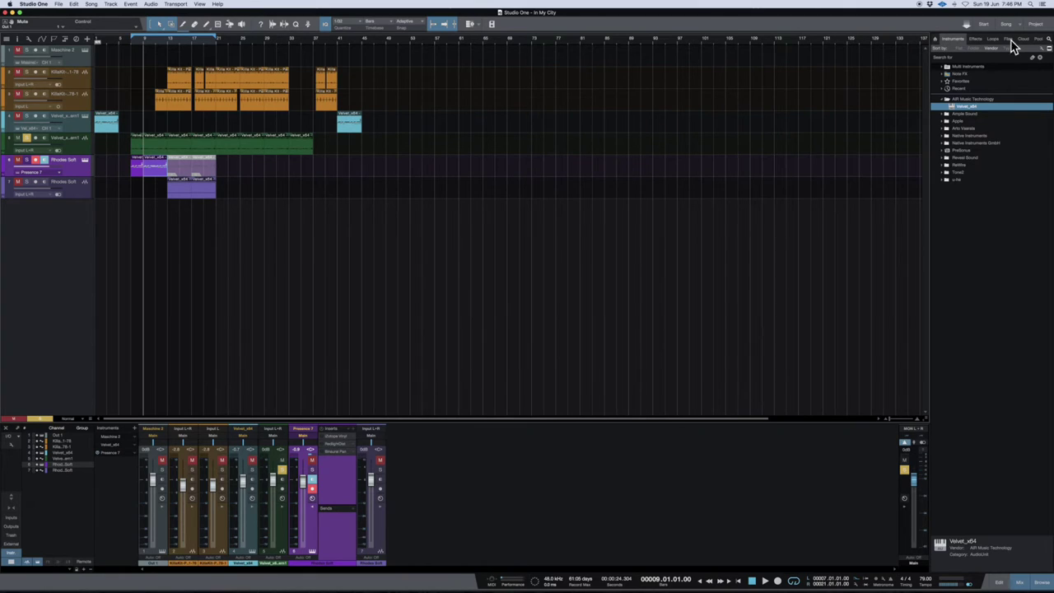
{"action": "left_click", "coordinate": [1035, 58]}
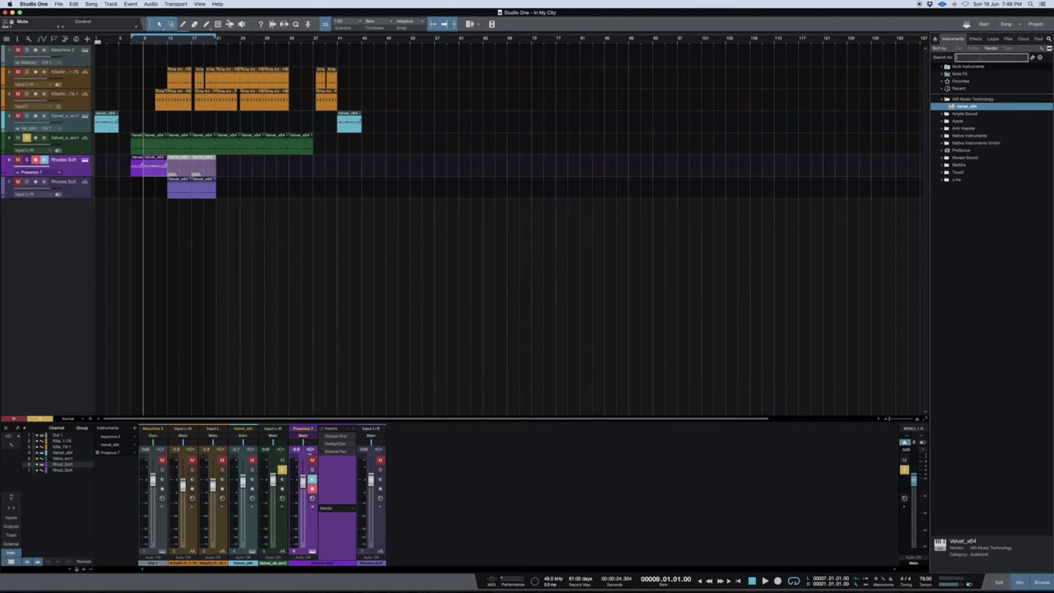
{"action": "type", "text": "Rhodes"}
{"action": "key", "text": "Return"}
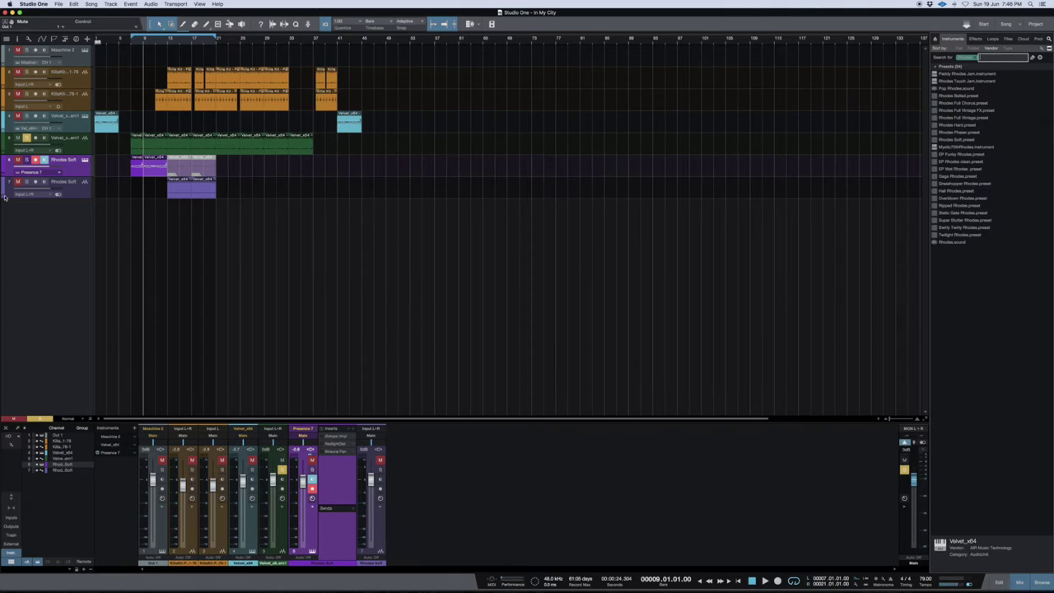
{"action": "left_click", "coordinate": [84, 160]}
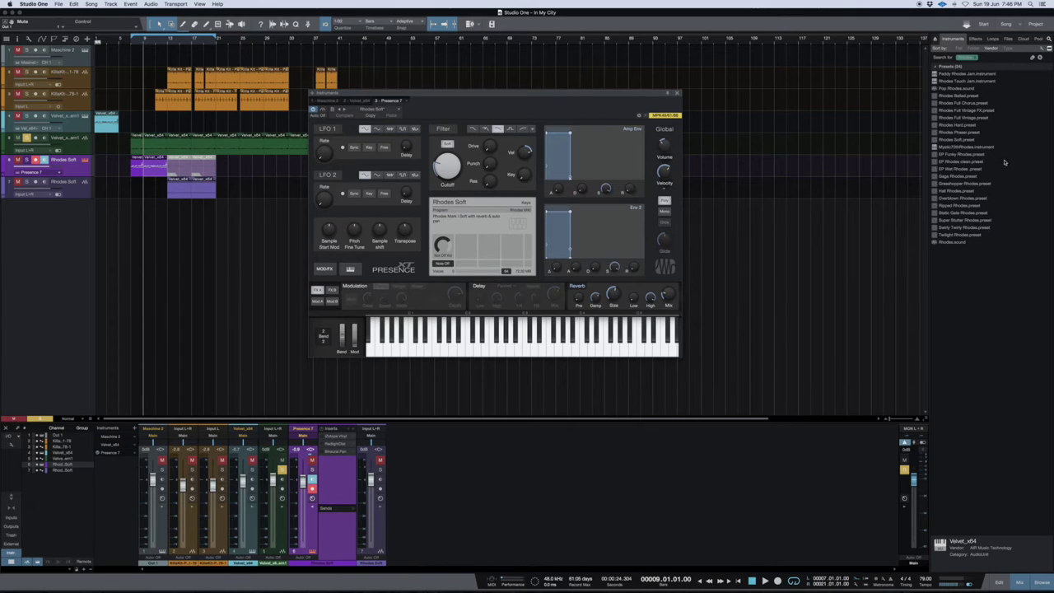
{"action": "left_click", "coordinate": [963, 140]}
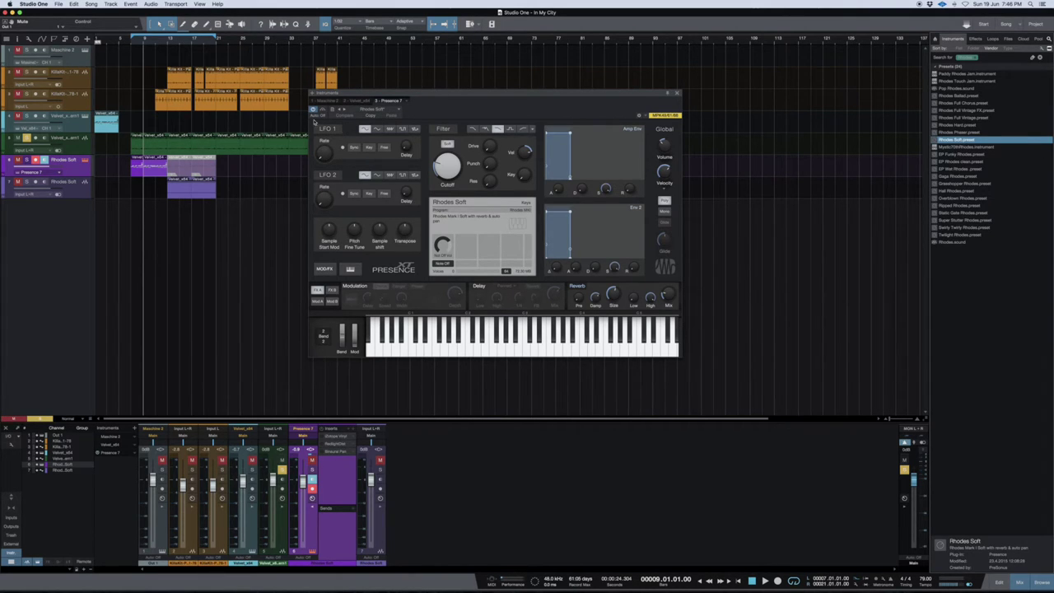
Close the Presence XT instrument window
{"action": "left_click", "coordinate": [677, 93]}
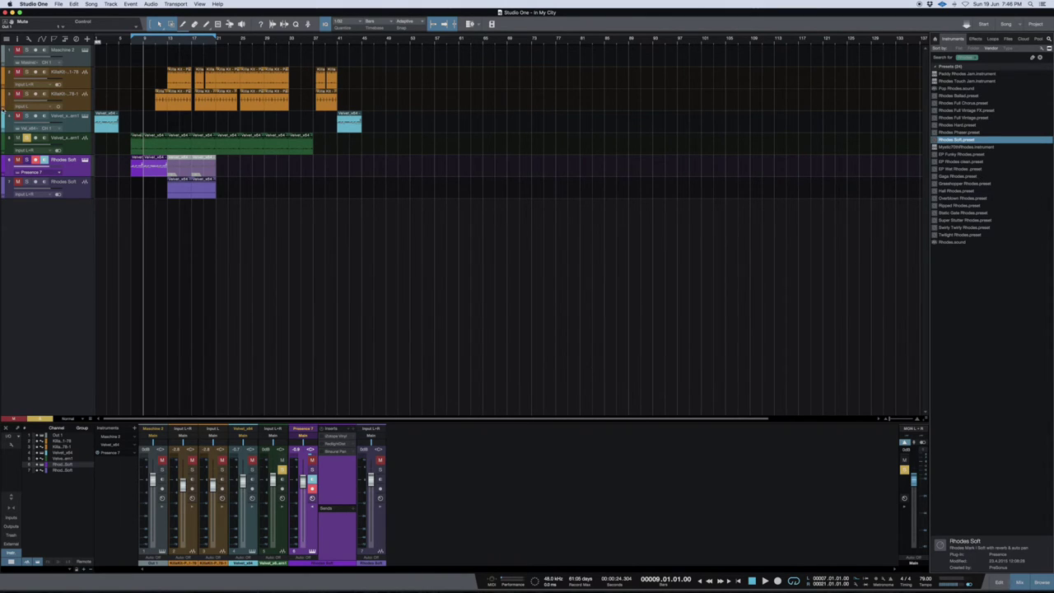
Move the playhead to bar 7, solo Rhodes Soft, and play the part back
{"action": "left_click", "coordinate": [133, 41]}
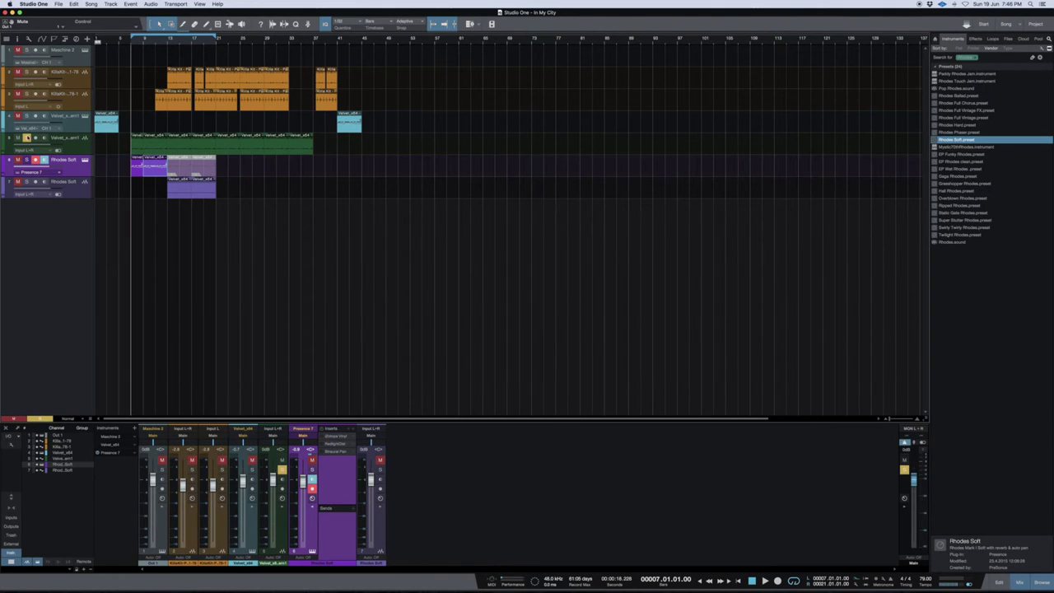
{"action": "left_click", "coordinate": [27, 139]}
{"action": "left_click", "coordinate": [27, 159]}
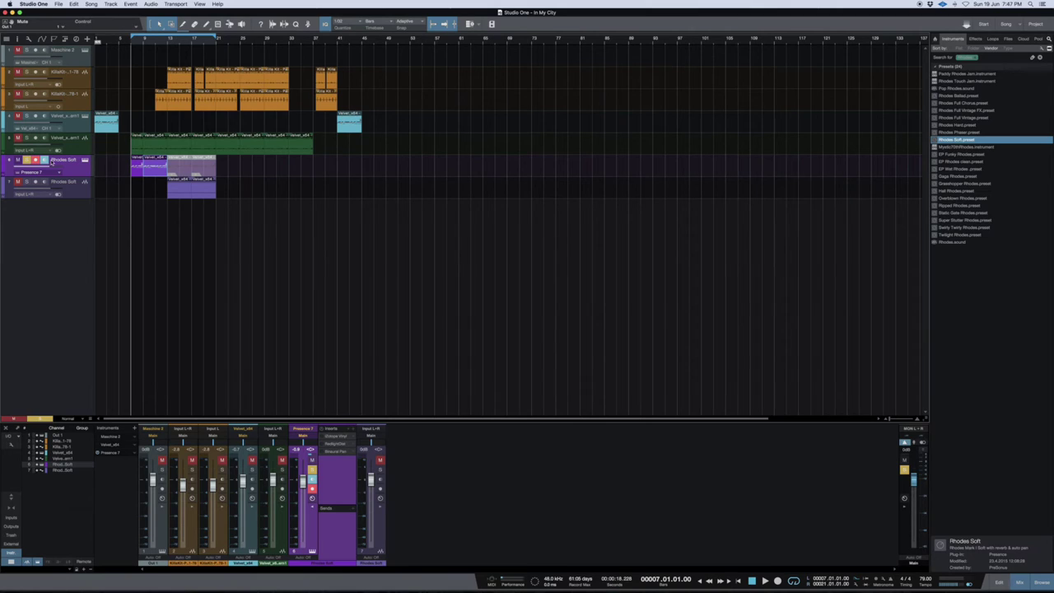
{"action": "key", "text": "space"}
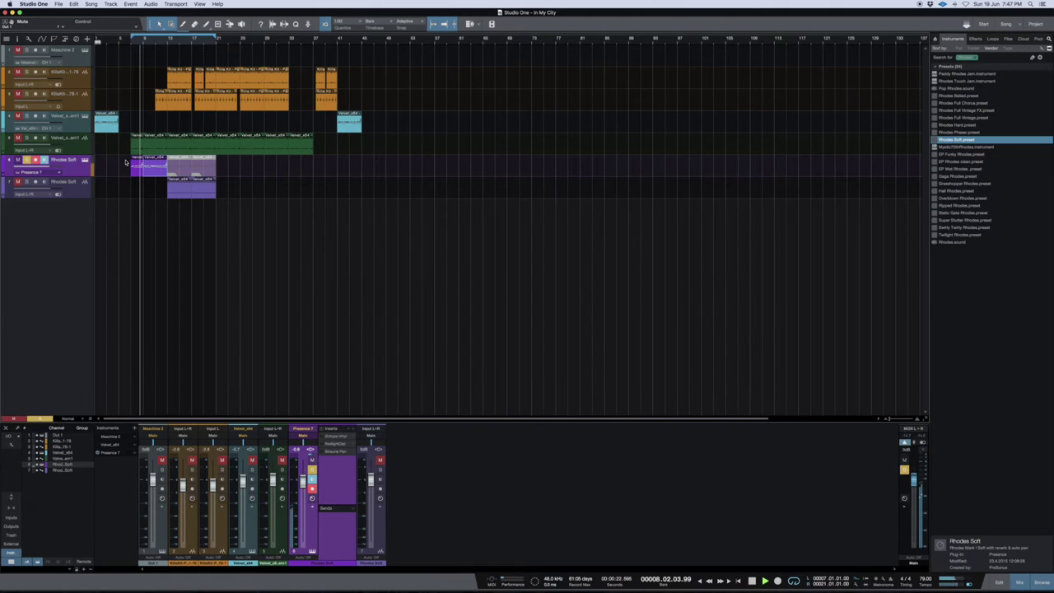
{"action": "key", "text": "space"}
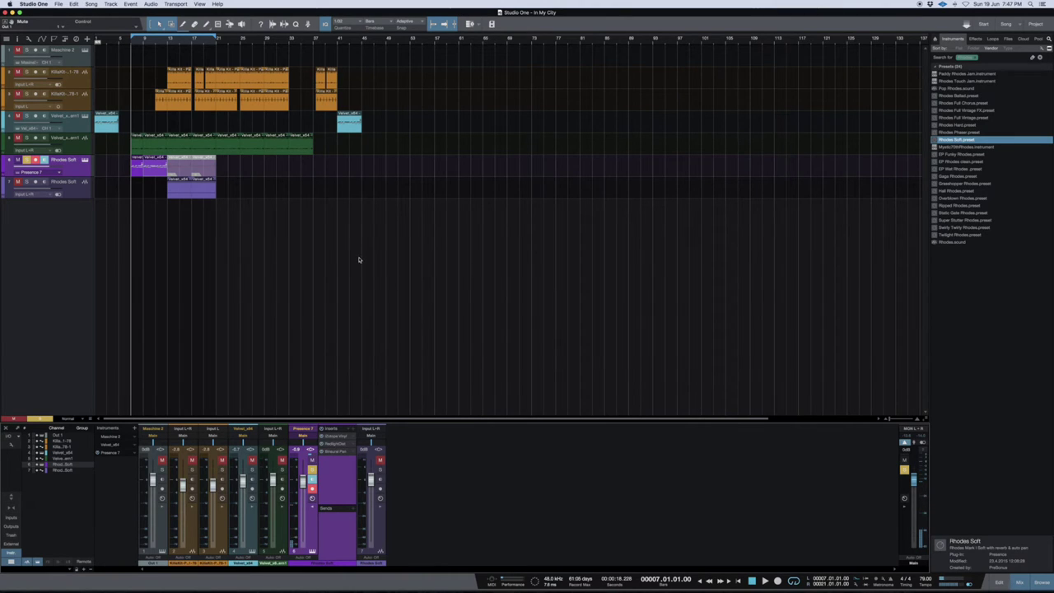
{"action": "key", "text": "space"}
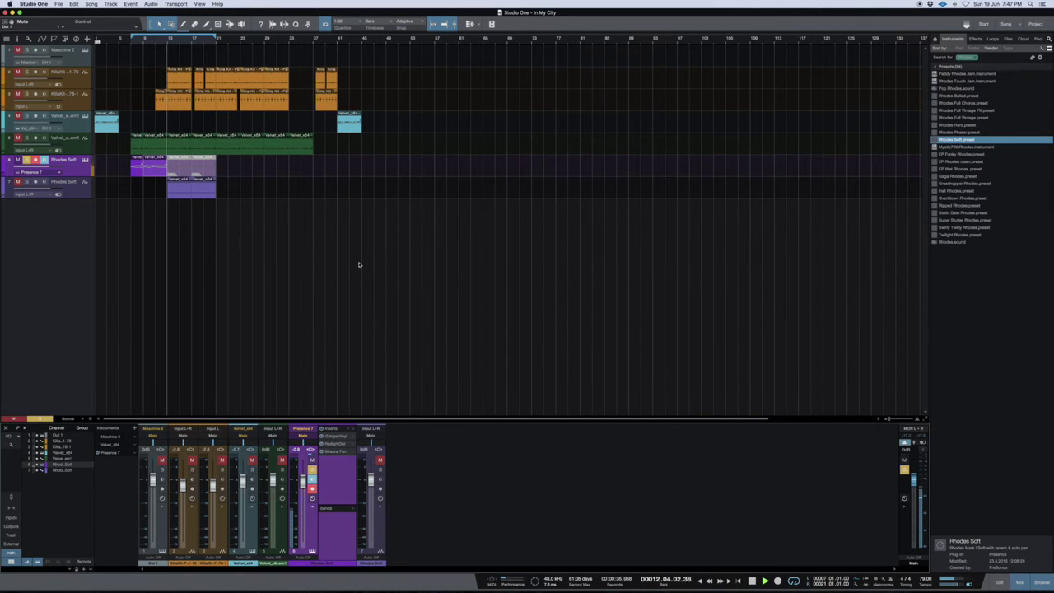
Stop playback and open the iZotope Vinyl effect on the Rhodes Soft channel
{"action": "key", "text": "space"}
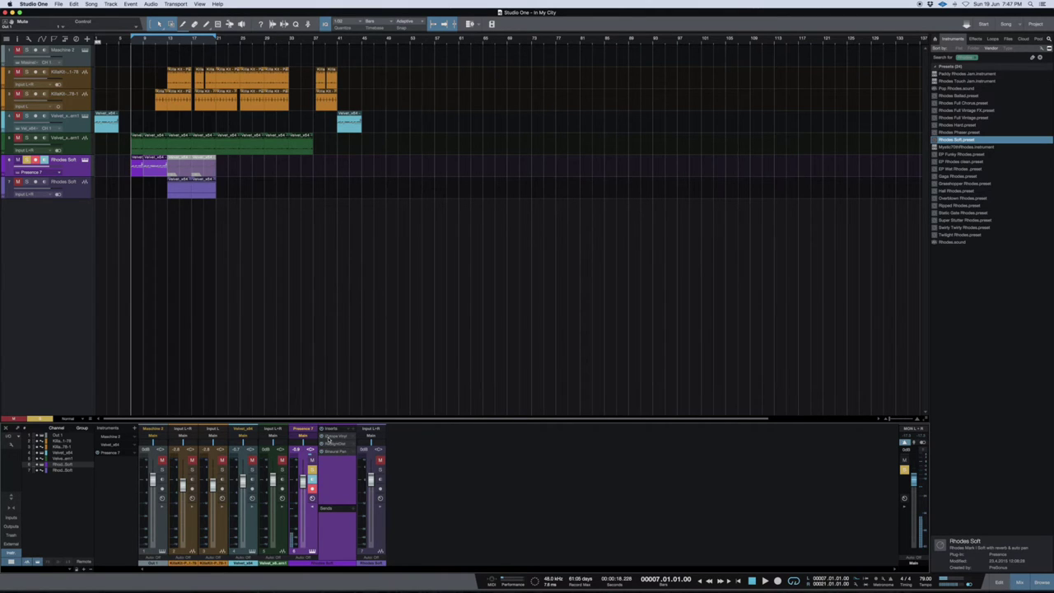
{"action": "left_click", "coordinate": [337, 436]}
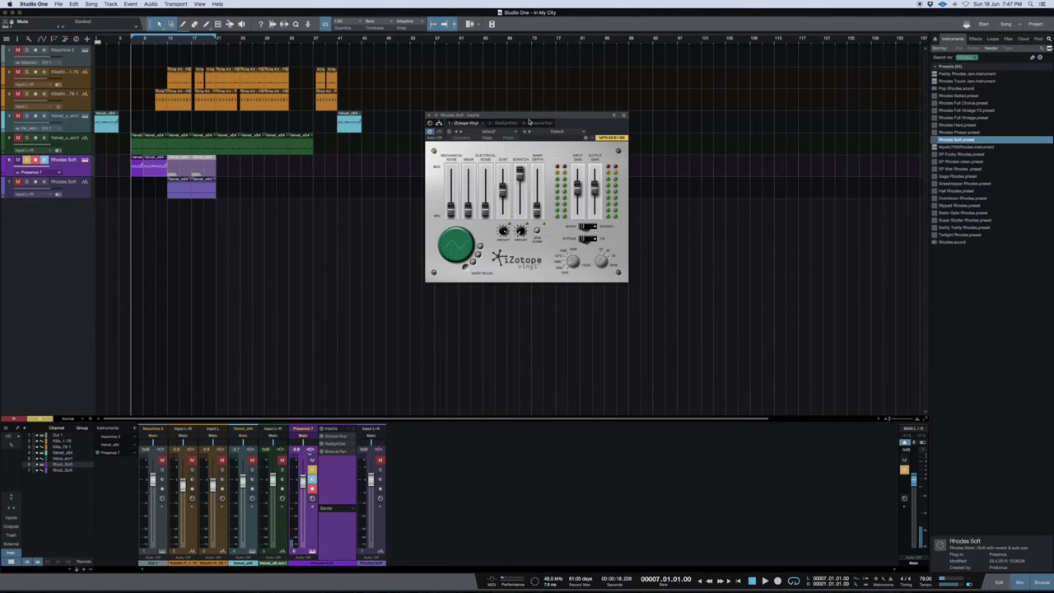
Reposition the iZotope Vinyl window and toggle the effect to compare the sound with and without it
{"action": "left_click_drag", "start_coordinate": [525, 126], "coordinate": [295, 209]}
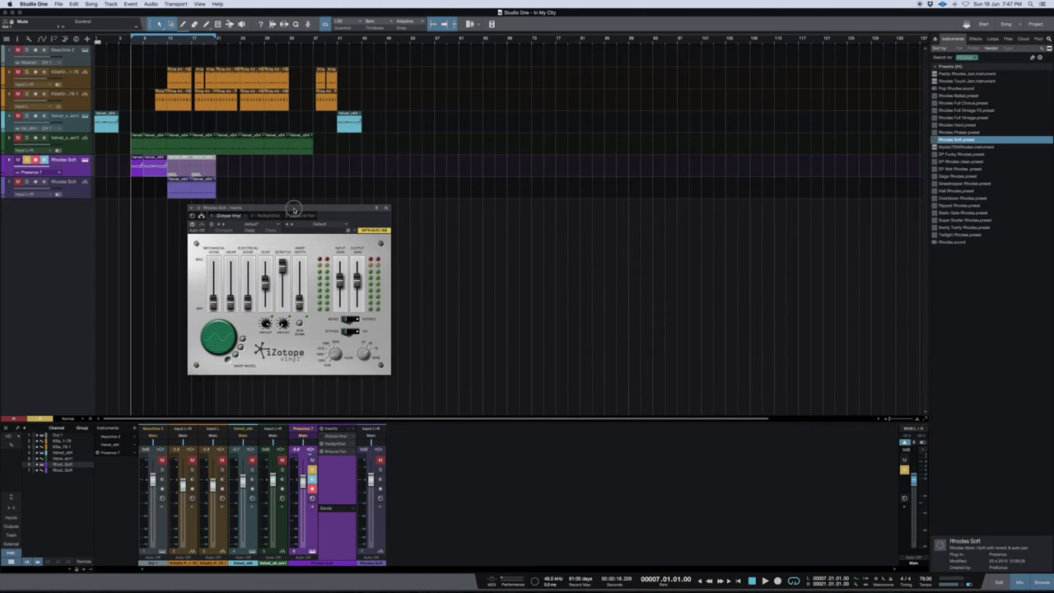
{"action": "left_click_drag", "start_coordinate": [299, 209], "coordinate": [405, 216]}
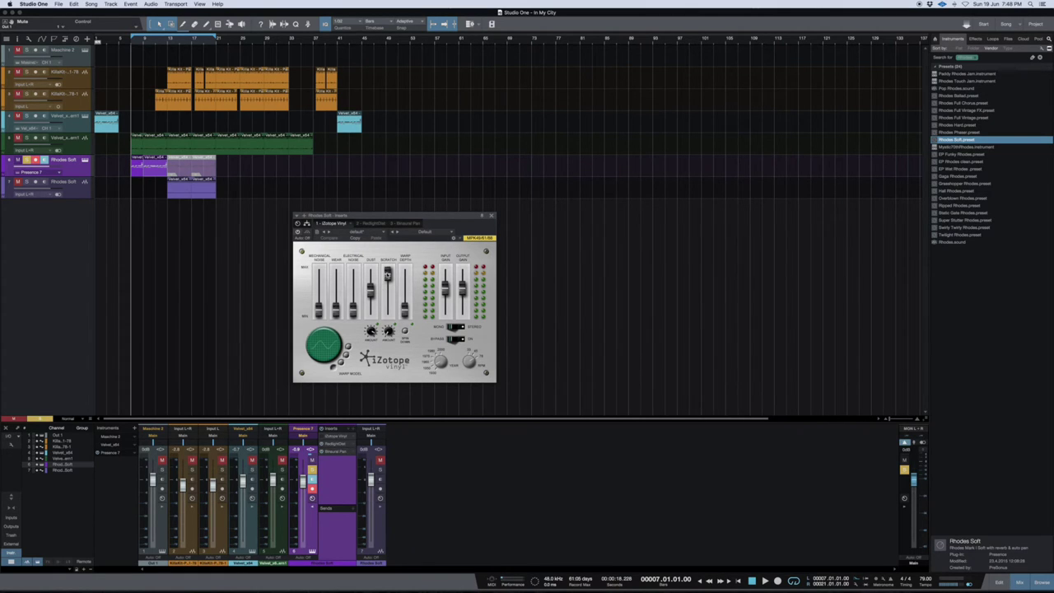
{"action": "mouse_move", "coordinate": [386, 275]}
{"action": "left_click", "coordinate": [298, 234]}
Open iZotope Vinyl and RedlightDist in separate windows placed side by side
{"action": "left_click", "coordinate": [336, 444]}
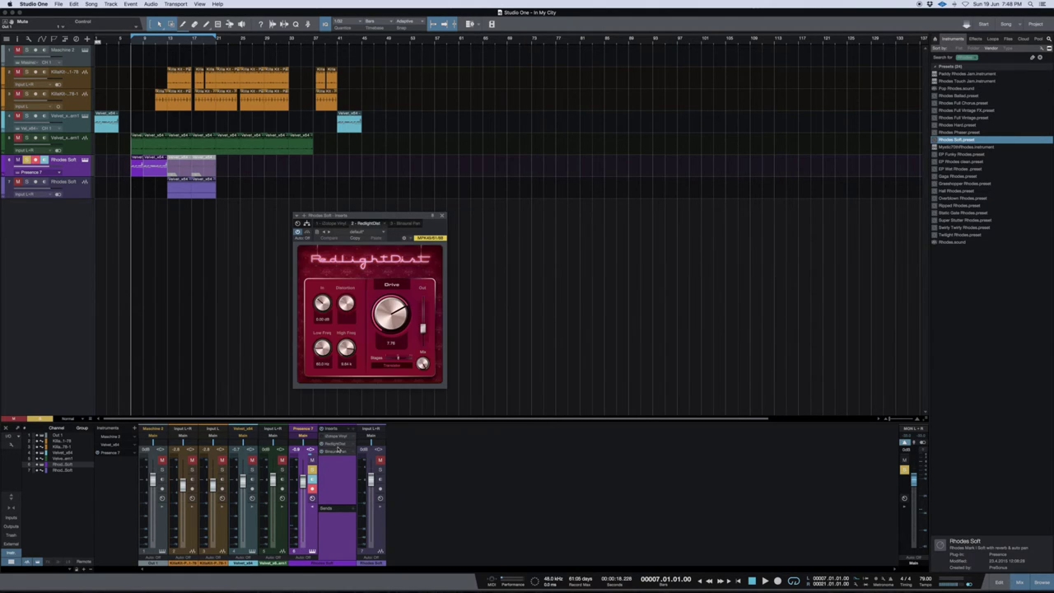
{"action": "left_click_drag", "start_coordinate": [386, 216], "coordinate": [635, 214]}
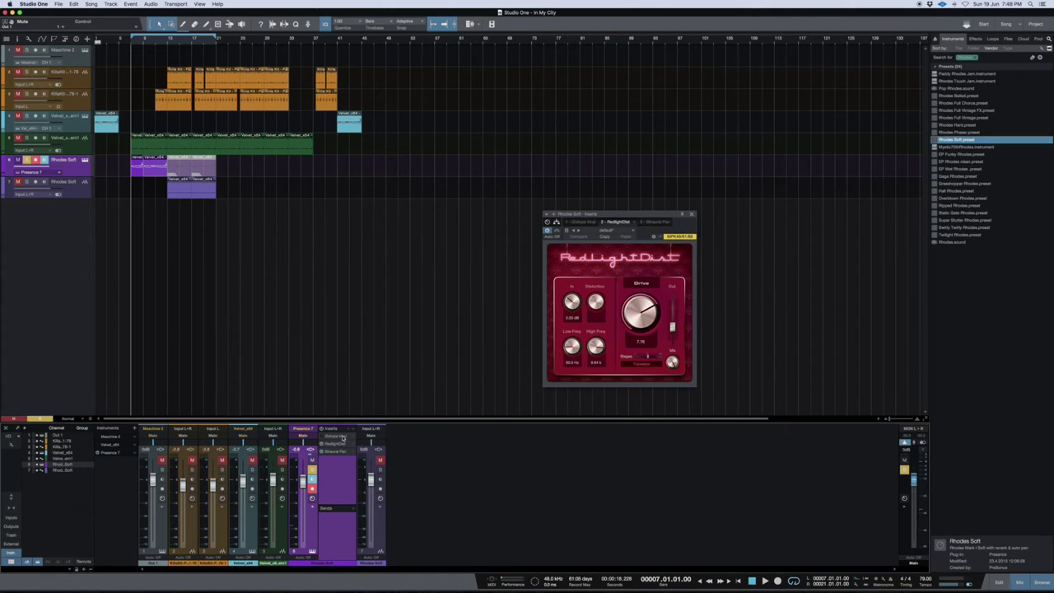
{"action": "left_click", "coordinate": [335, 437]}
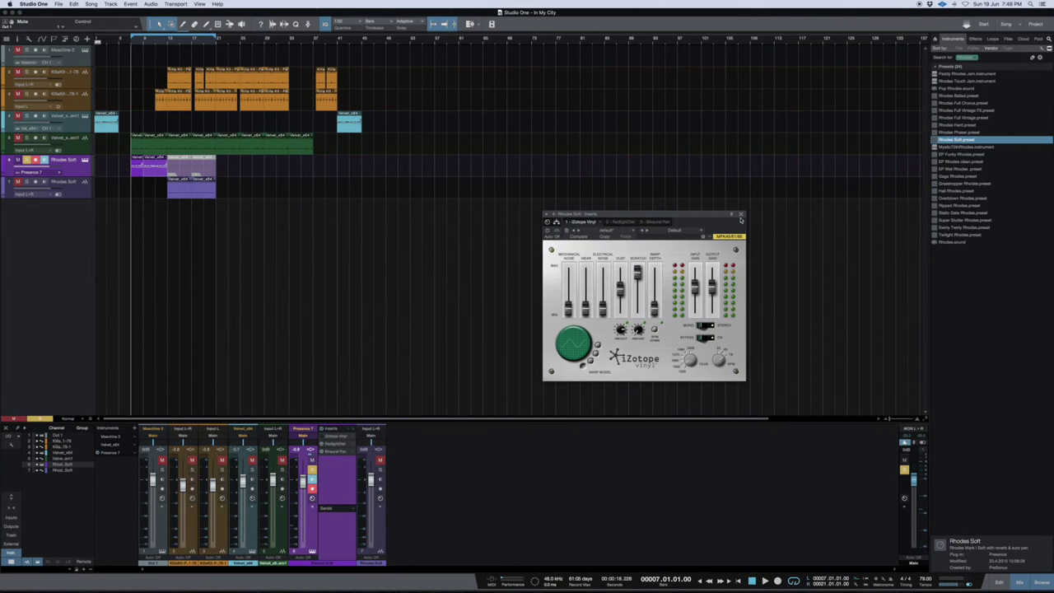
{"action": "left_click_drag", "start_coordinate": [724, 215], "coordinate": [449, 209]}
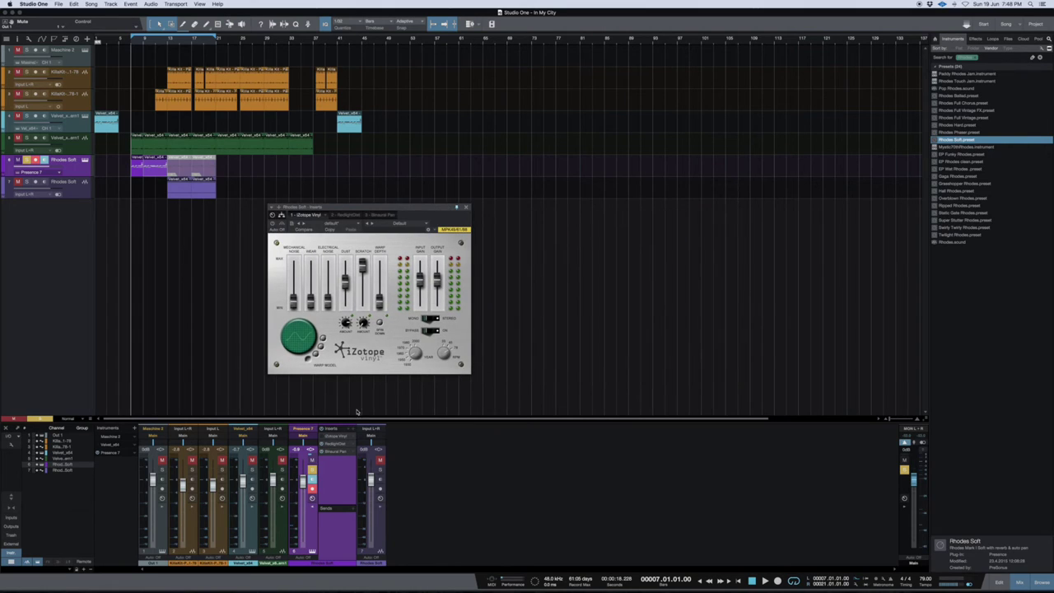
{"action": "left_click", "coordinate": [334, 445]}
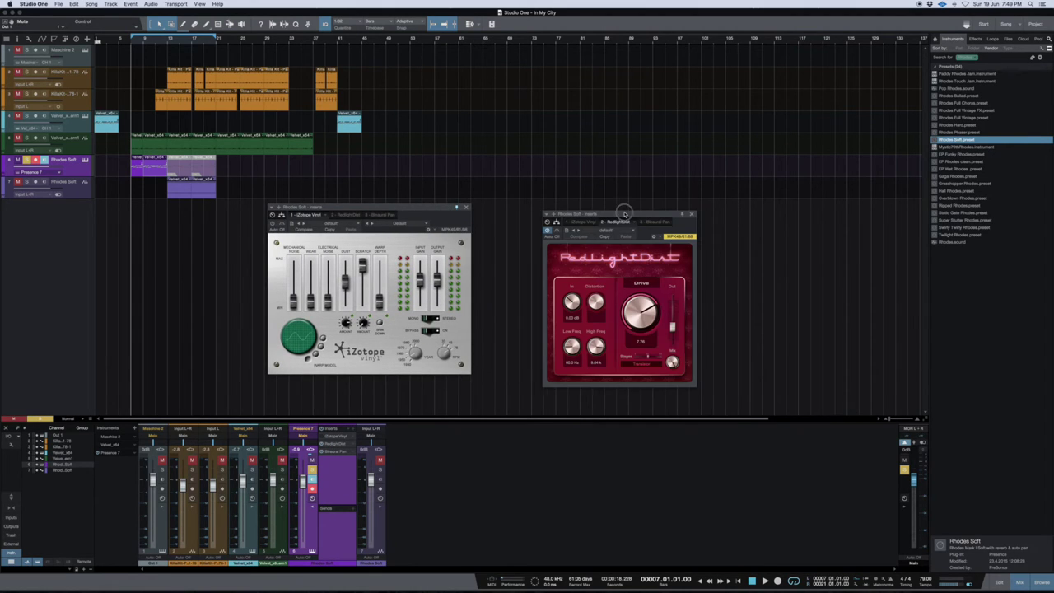
{"action": "left_click_drag", "start_coordinate": [626, 211], "coordinate": [555, 206]}
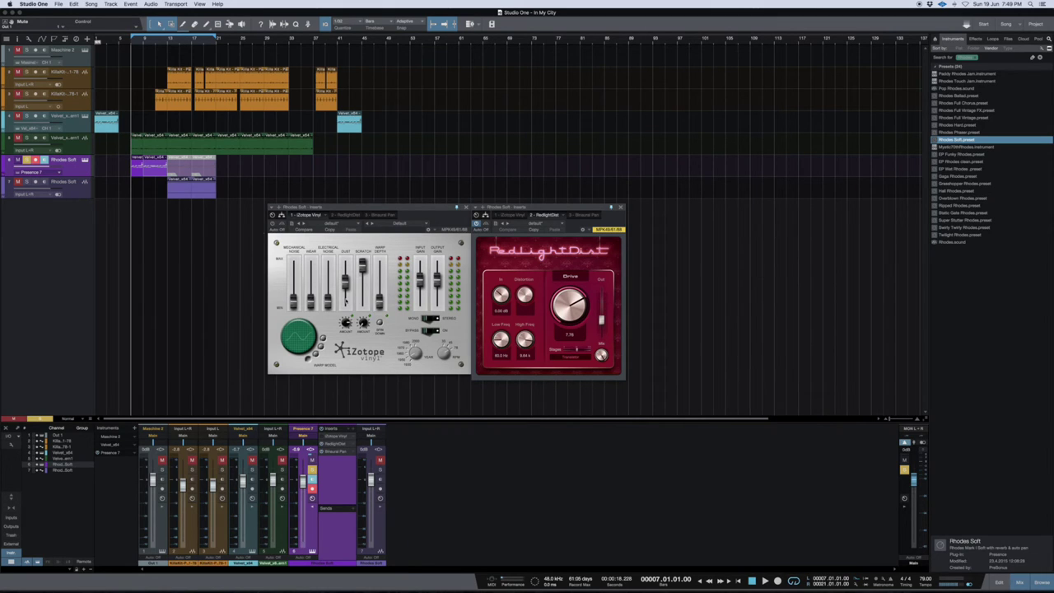
Play the Rhodes part through both effects, stop at bar 7, and re-enable RedlightDist
{"action": "left_click", "coordinate": [272, 223]}
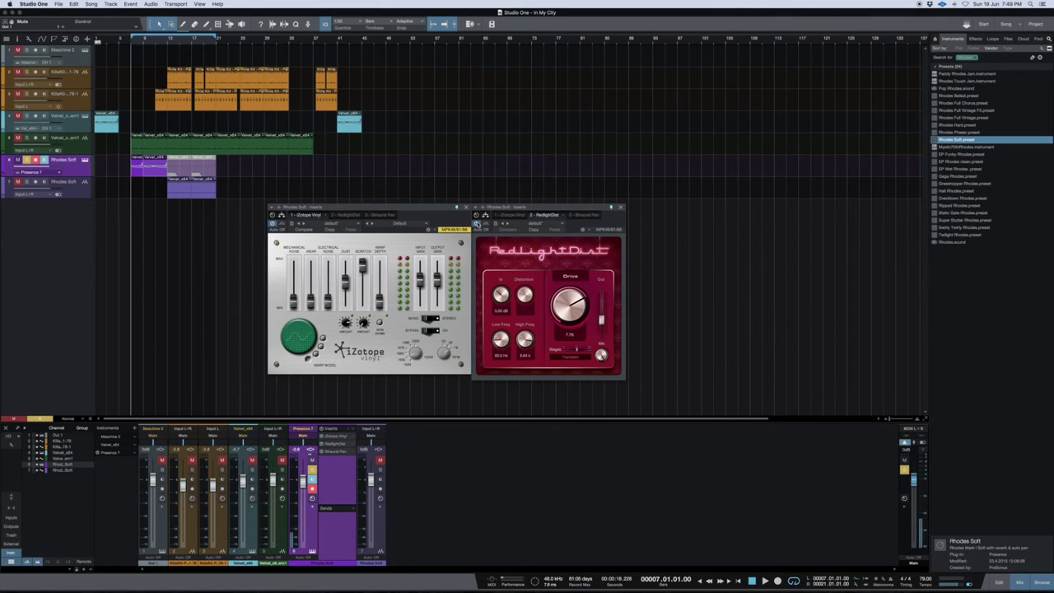
{"action": "key", "text": "space"}
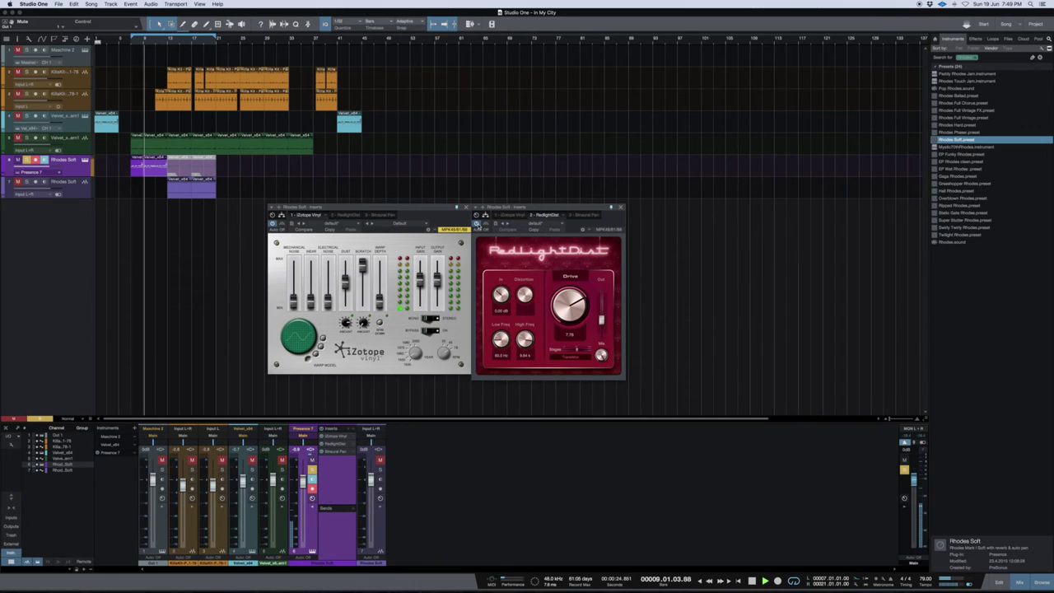
{"action": "left_click", "coordinate": [476, 223]}
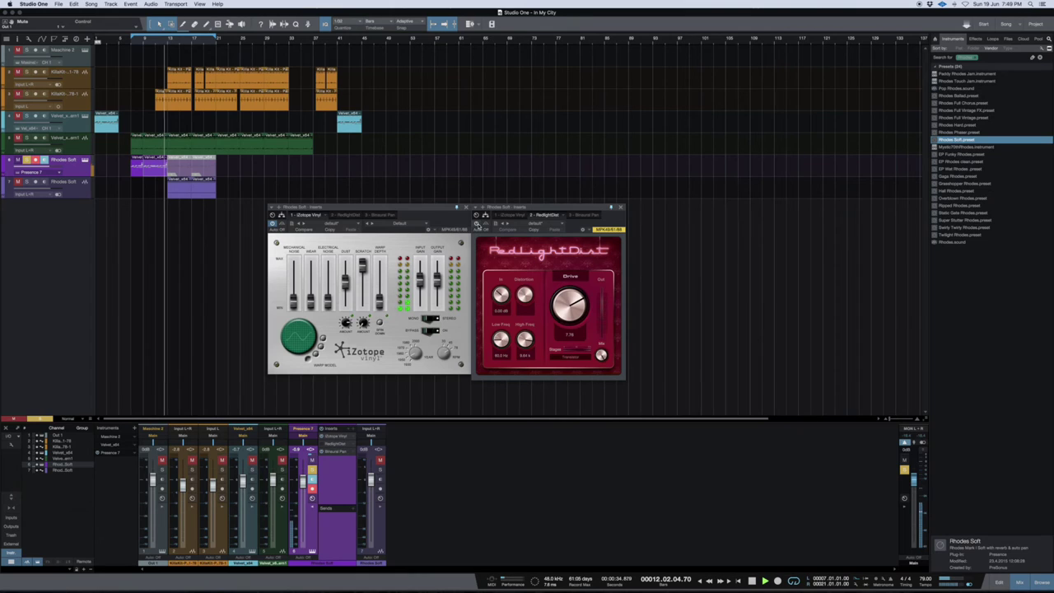
{"action": "key", "text": "space"}
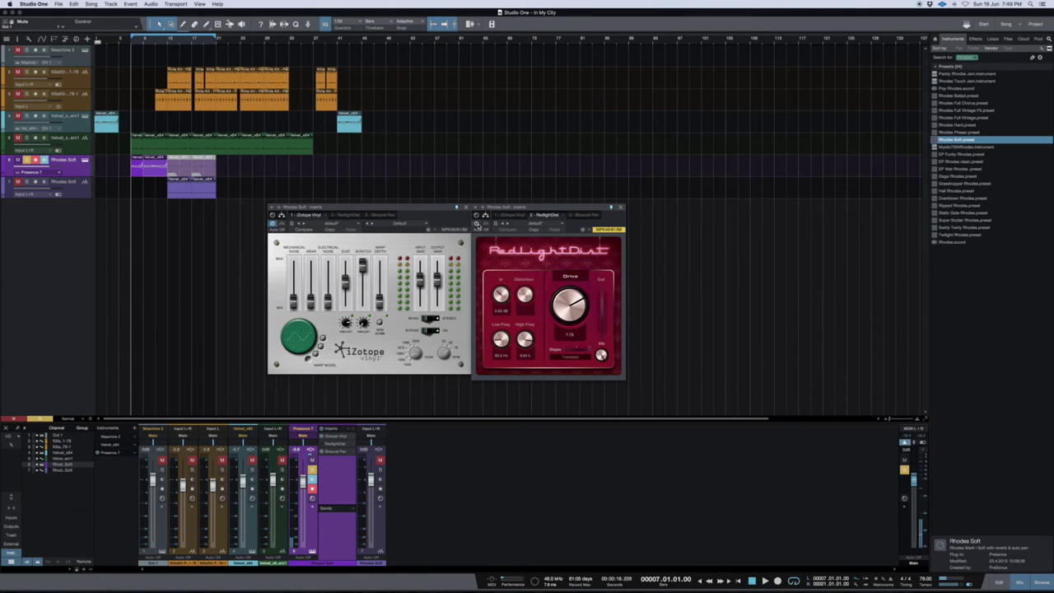
{"action": "left_click", "coordinate": [476, 225]}
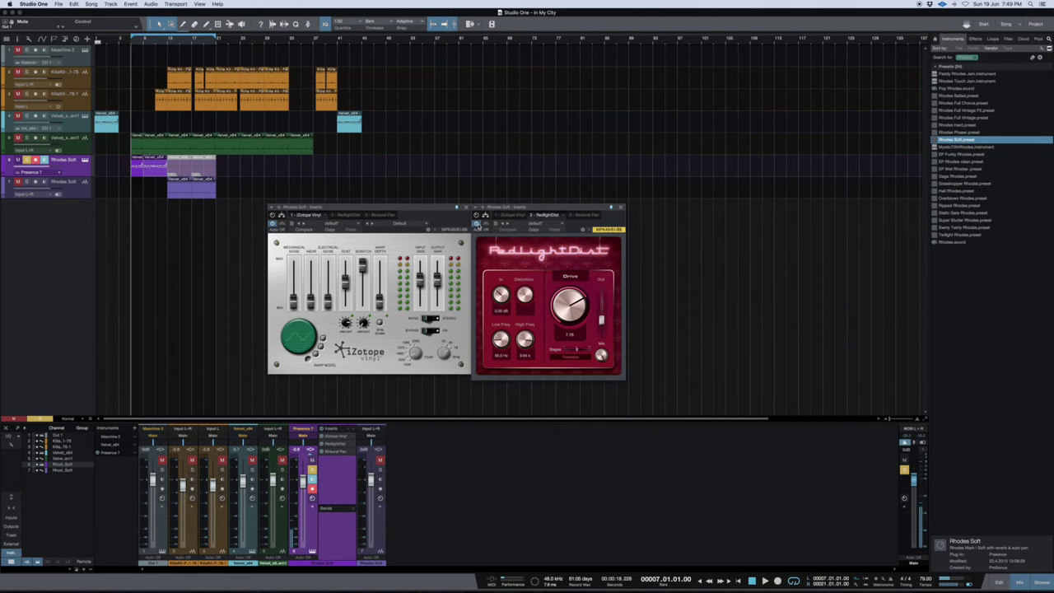
{"action": "left_click", "coordinate": [333, 452]}
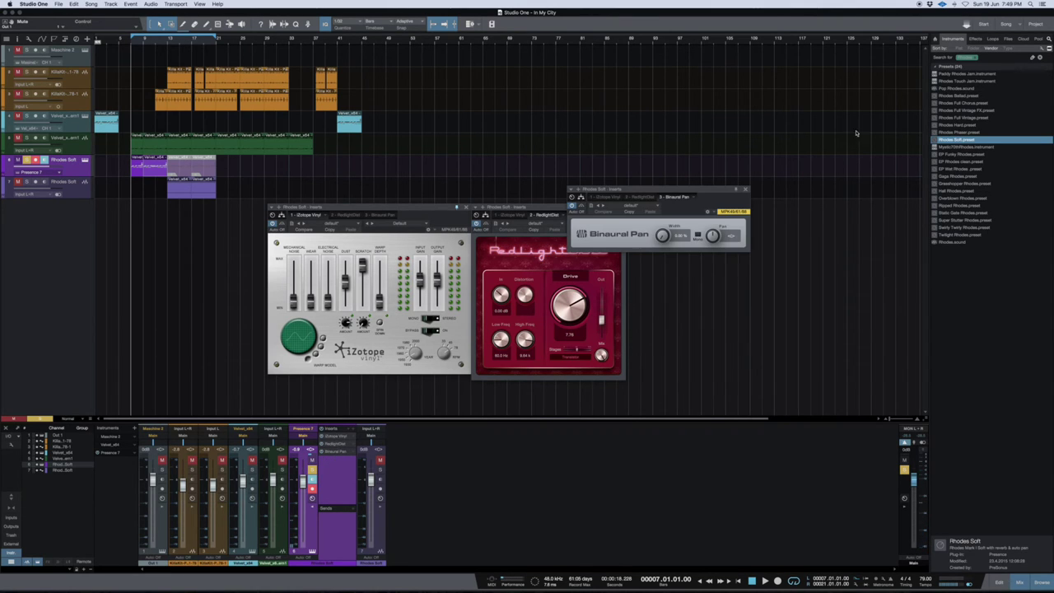
Place the Binaural Pan window beside RedlightDist and widen its Width to 75% during playback
{"action": "left_click_drag", "start_coordinate": [679, 192], "coordinate": [737, 207]}
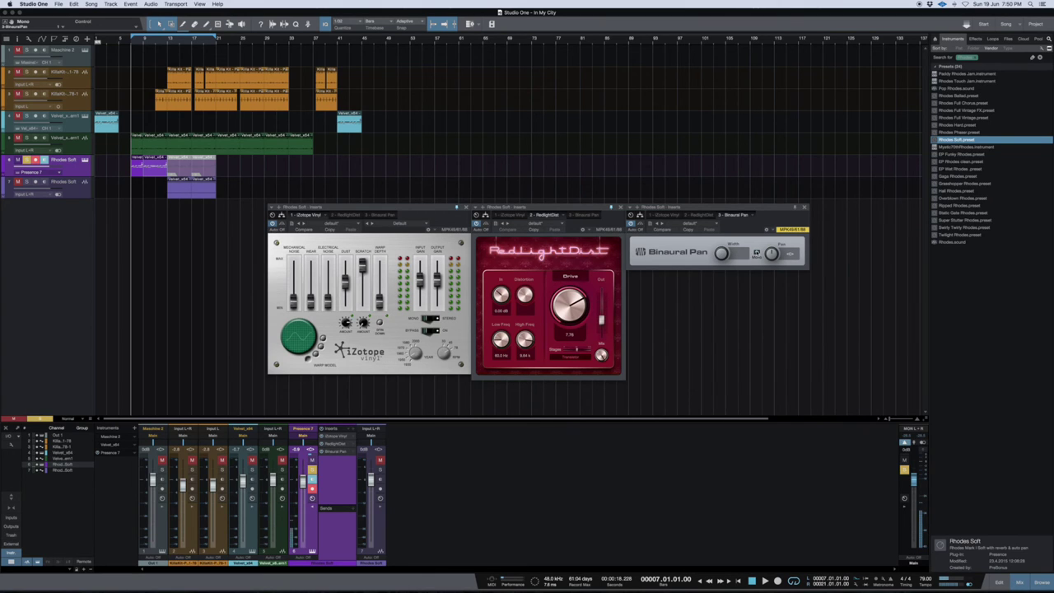
{"action": "key", "text": "space"}
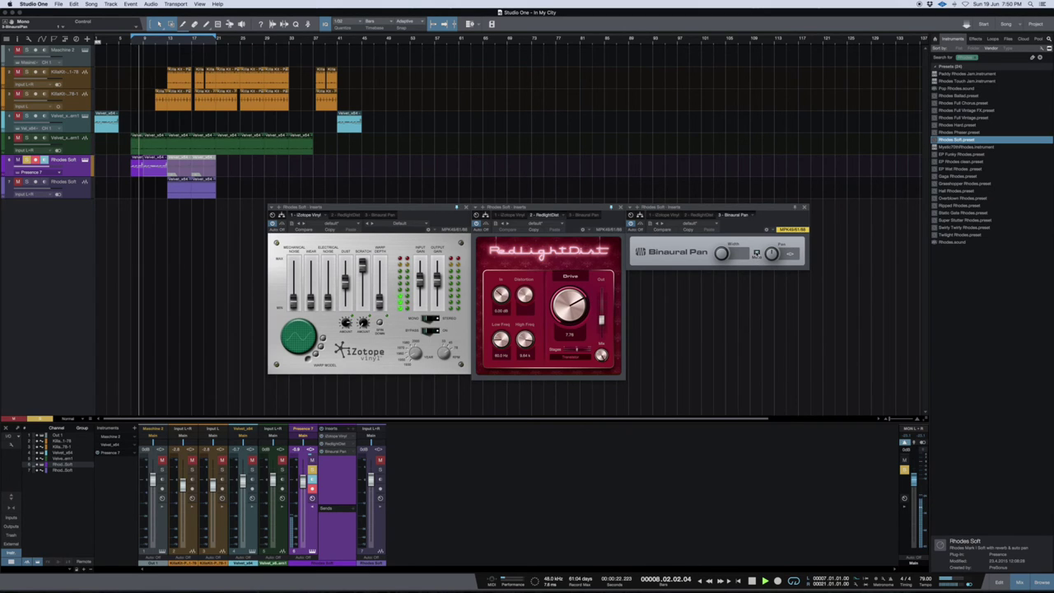
{"action": "mouse_move", "coordinate": [723, 254]}
{"action": "left_click_drag", "start_coordinate": [722, 253], "coordinate": [724, 228]}
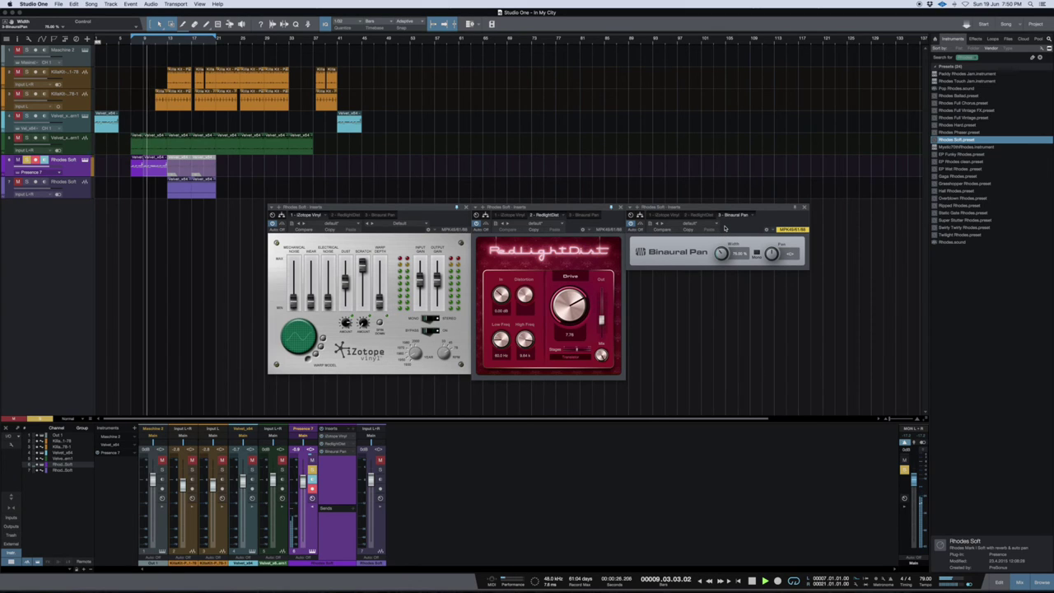
Stop playback, switch Binaural Pan to mono, and select the Velvet_x8 track
{"action": "key", "text": "space"}
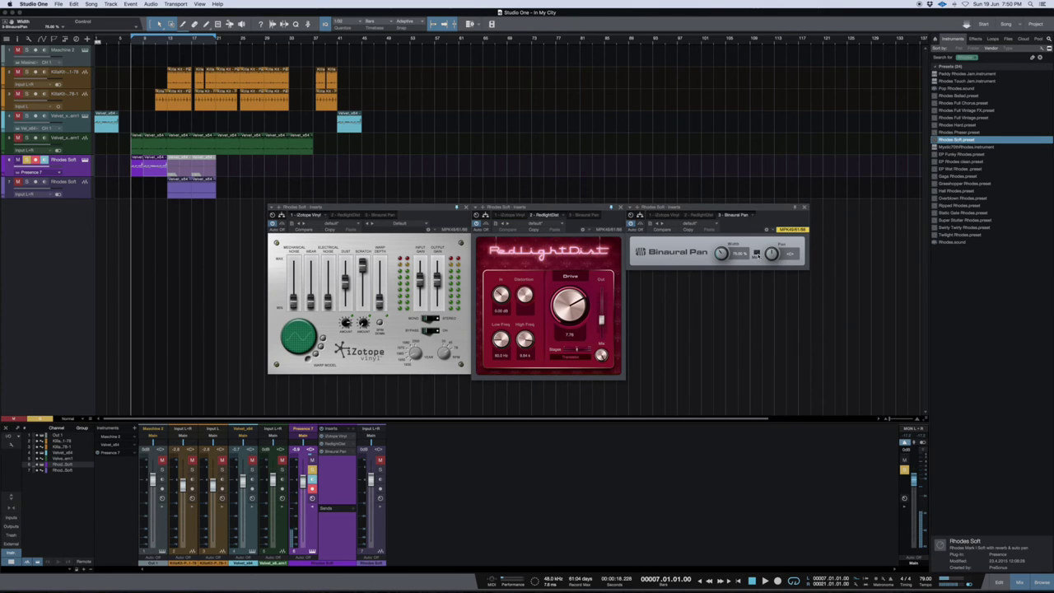
{"action": "left_click", "coordinate": [756, 253]}
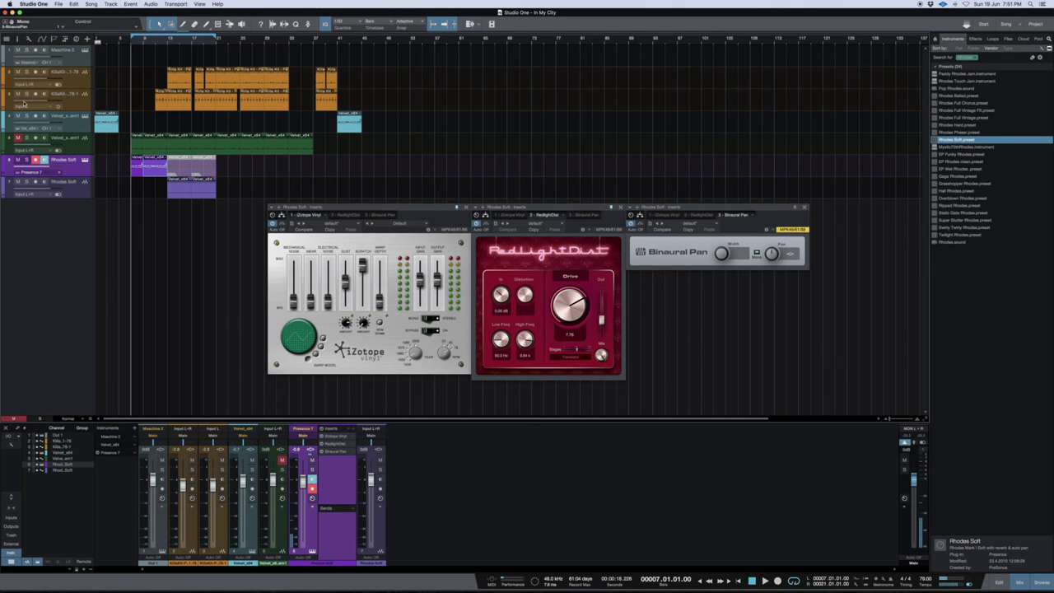
{"action": "left_click", "coordinate": [76, 140]}
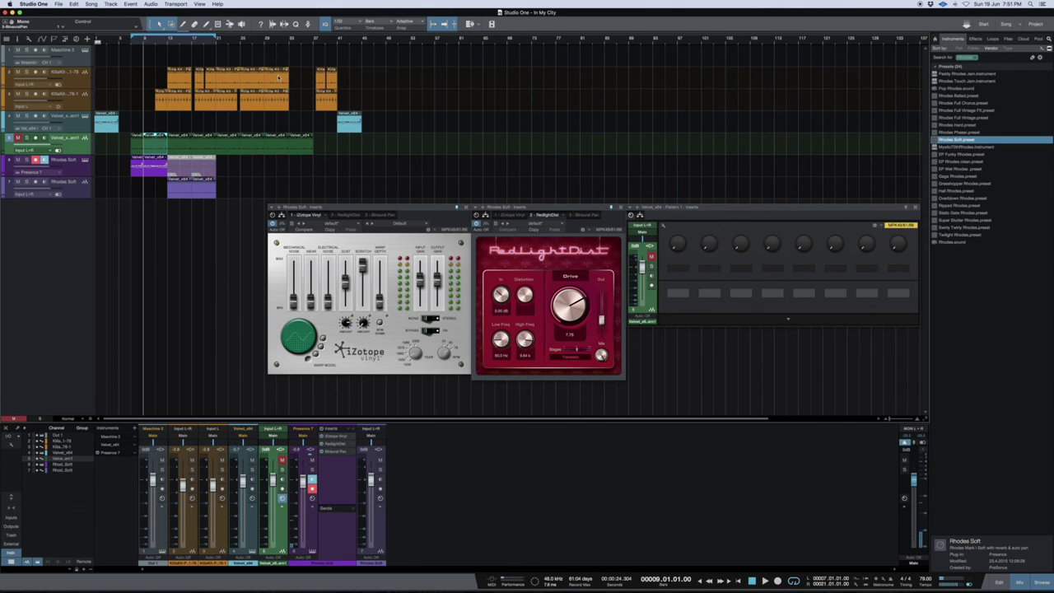
Play from bar 7 with the Velvet_x8 Pattern window closed and Binaural Pan reopened beside the others
{"action": "key", "text": "KP_Subtract"}
{"action": "key", "text": "KP_Subtract"}
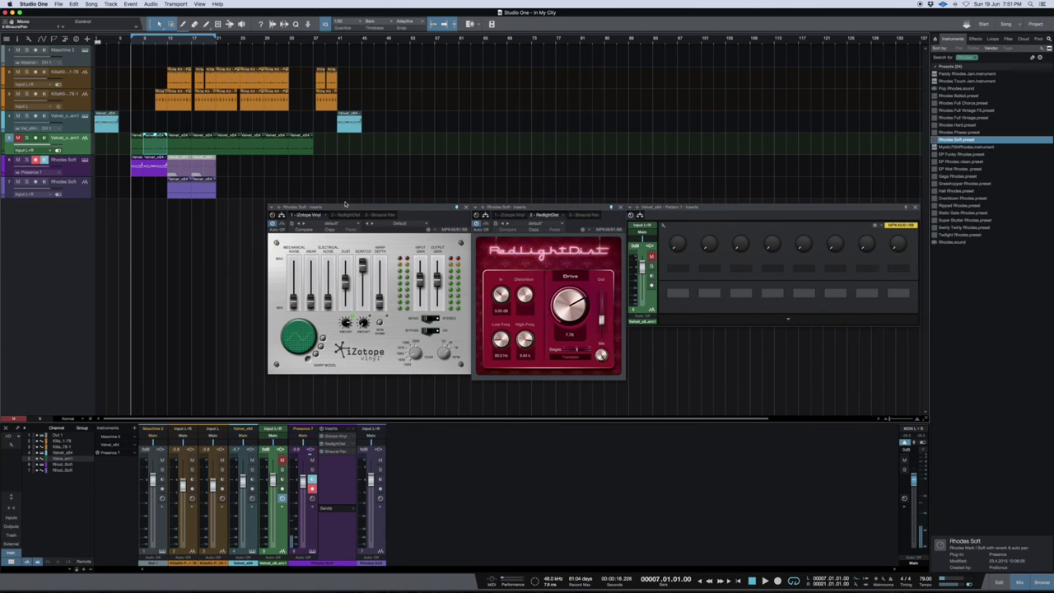
{"action": "key", "text": "space"}
{"action": "left_click", "coordinate": [914, 207]}
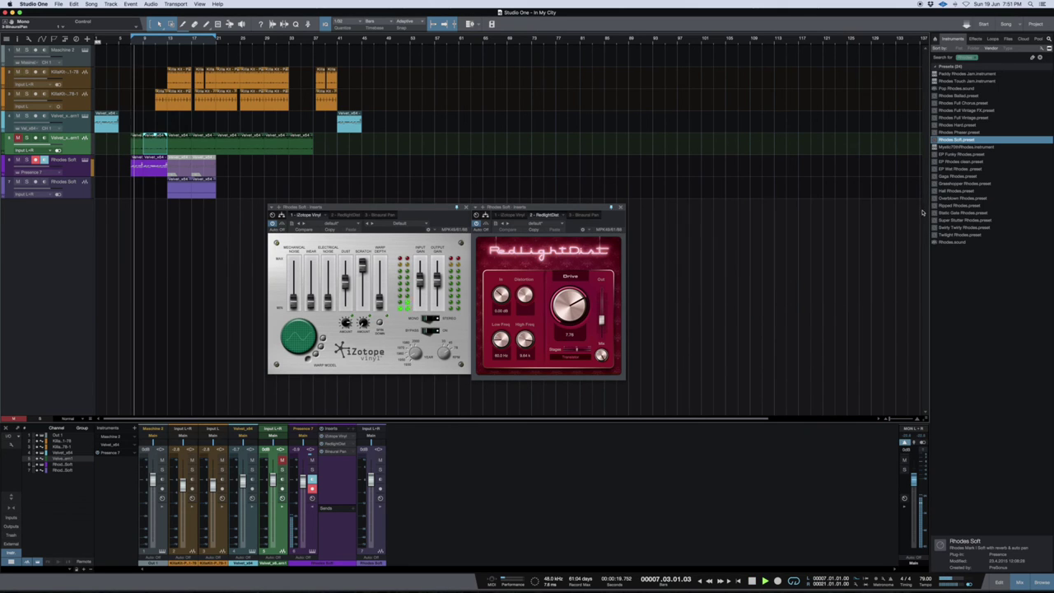
{"action": "left_click", "coordinate": [336, 452]}
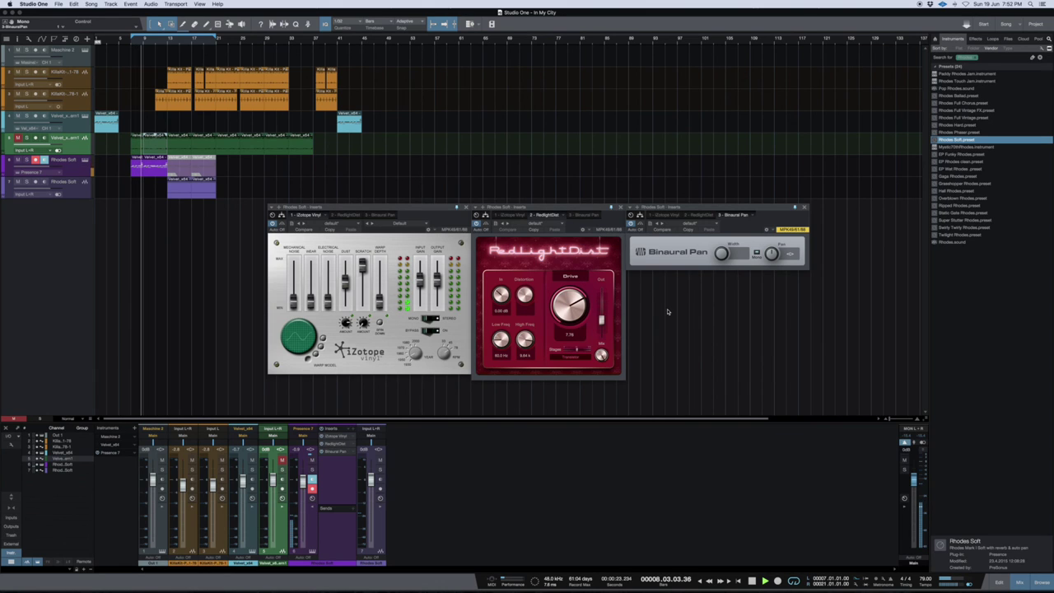
{"action": "key", "text": "space"}
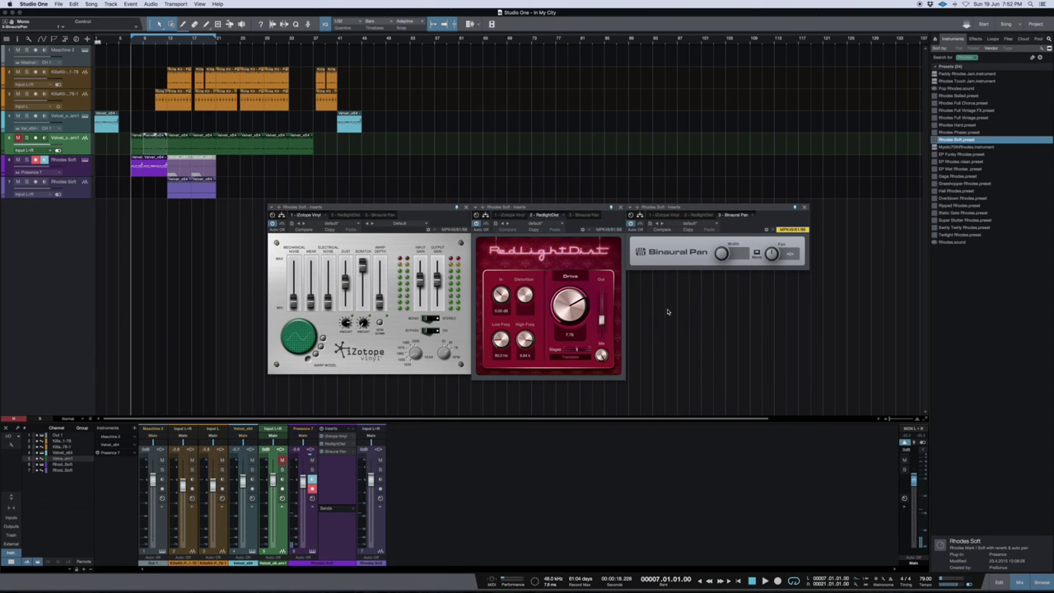